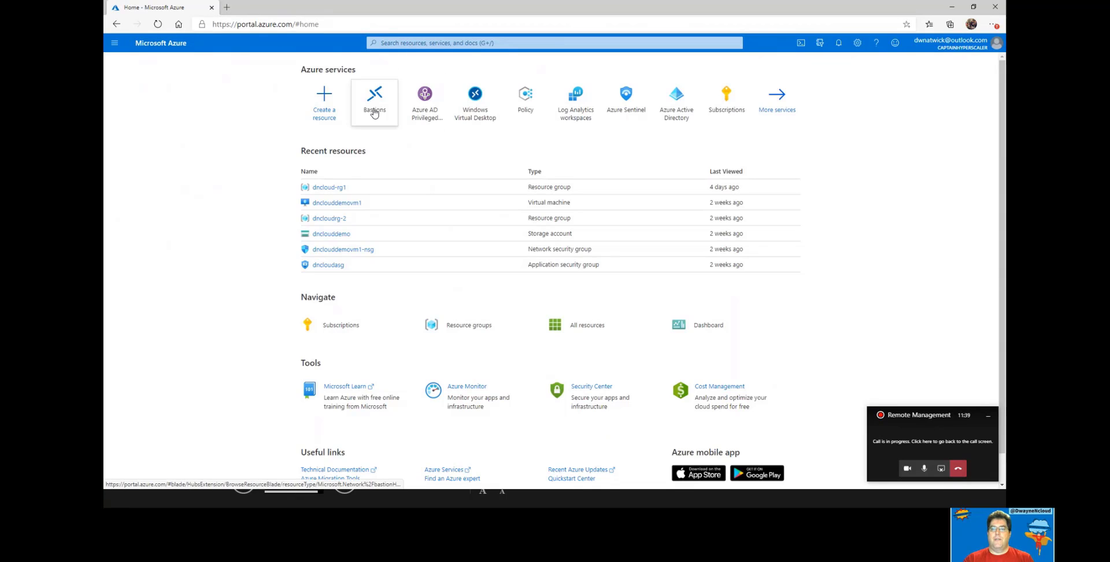
- Find the Bastions service and start creating a new bastion
left_click(407, 40)
type("ba")
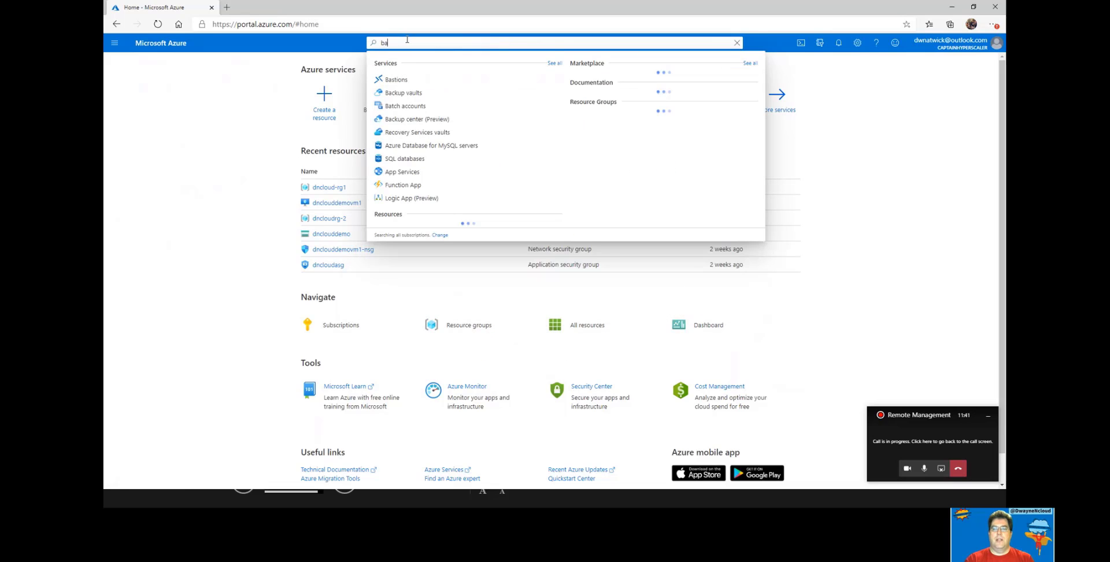
left_click(399, 78)
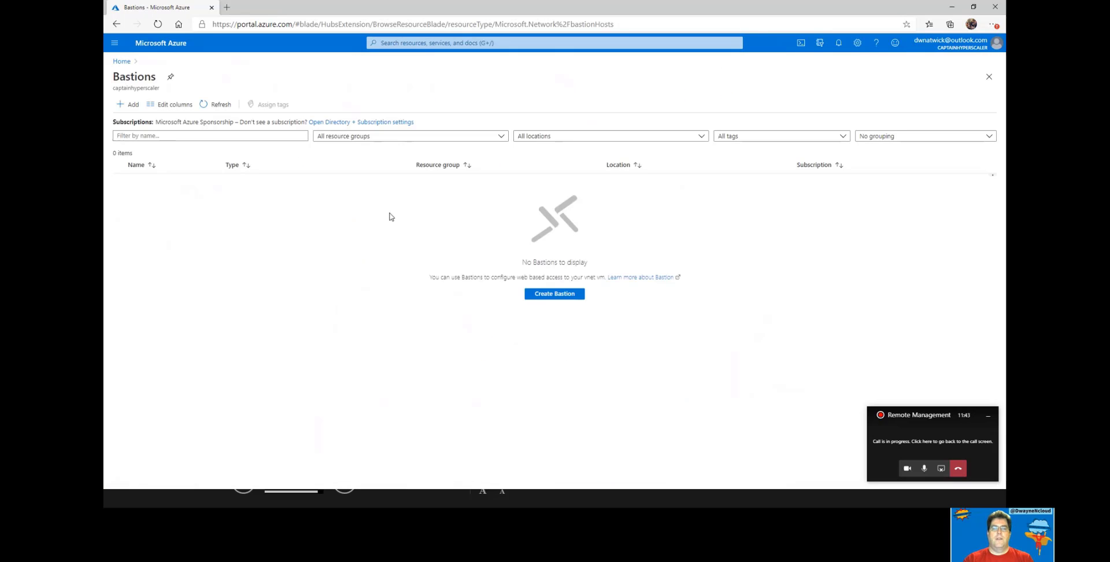
left_click(124, 104)
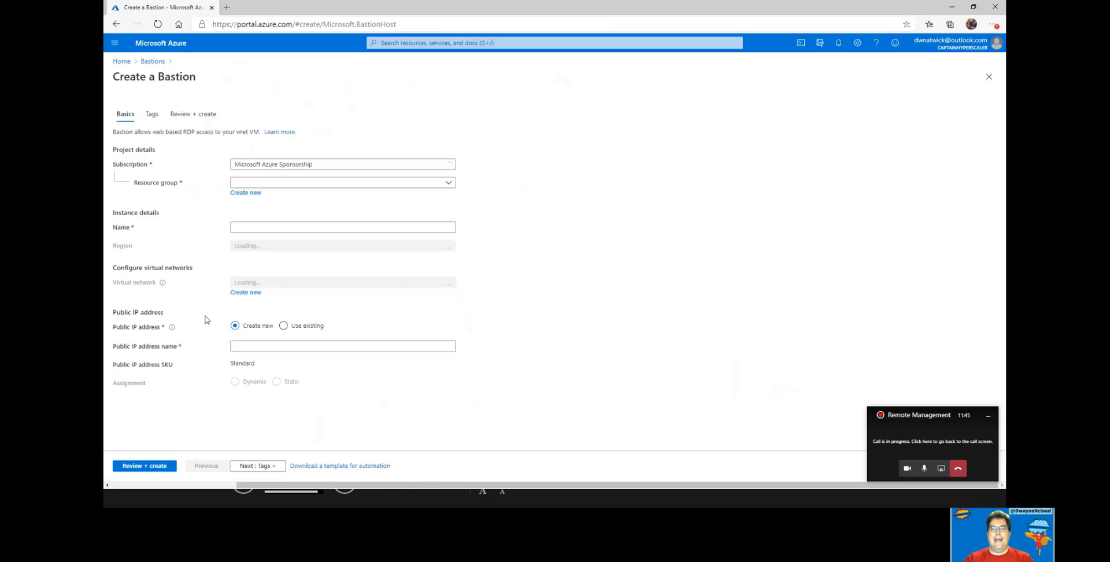
- Assign the bastion to resource group dncloud-rg1, name it dncloudbastion and set its region to East US
left_click(276, 183)
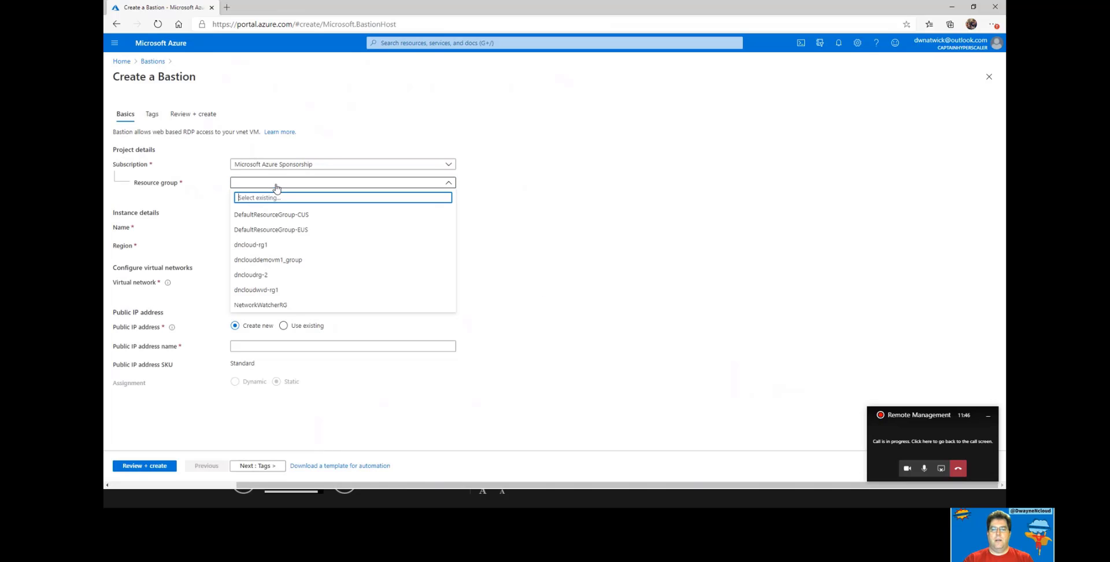
left_click(273, 247)
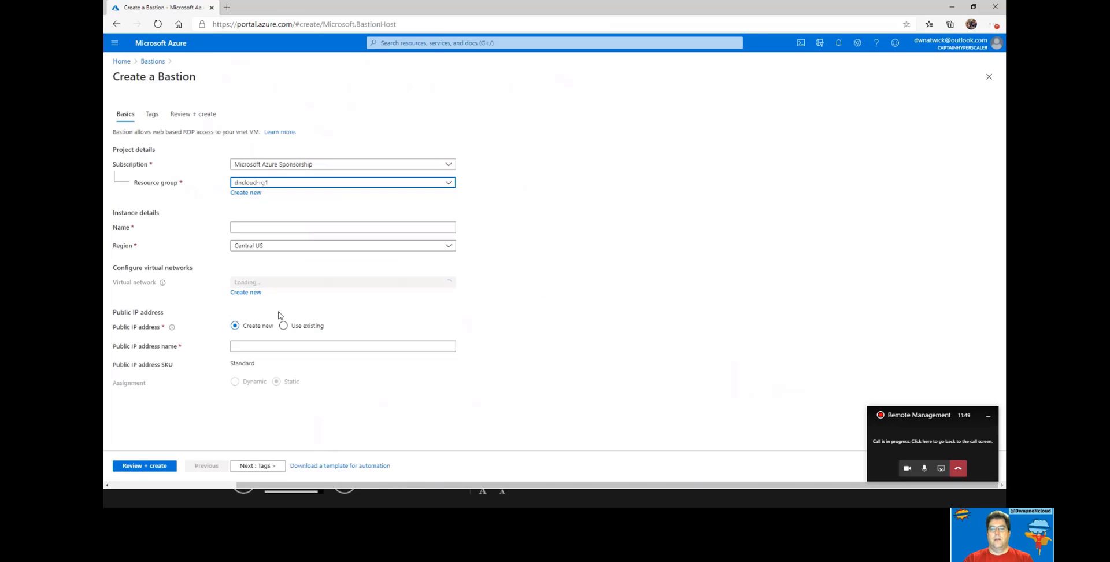
left_click(276, 227)
type("dncloudbastion")
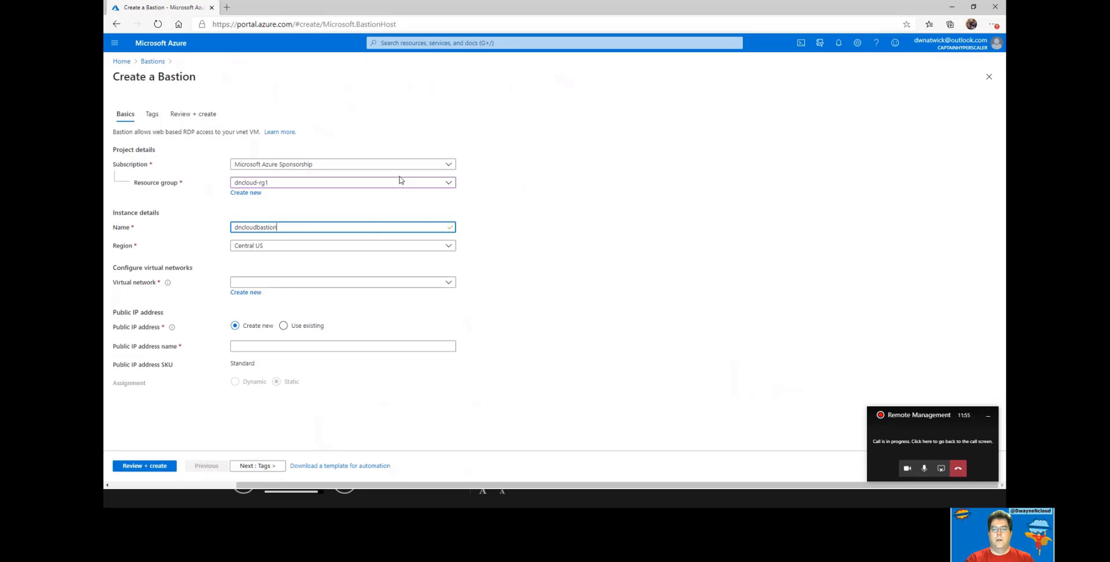
left_click(265, 248)
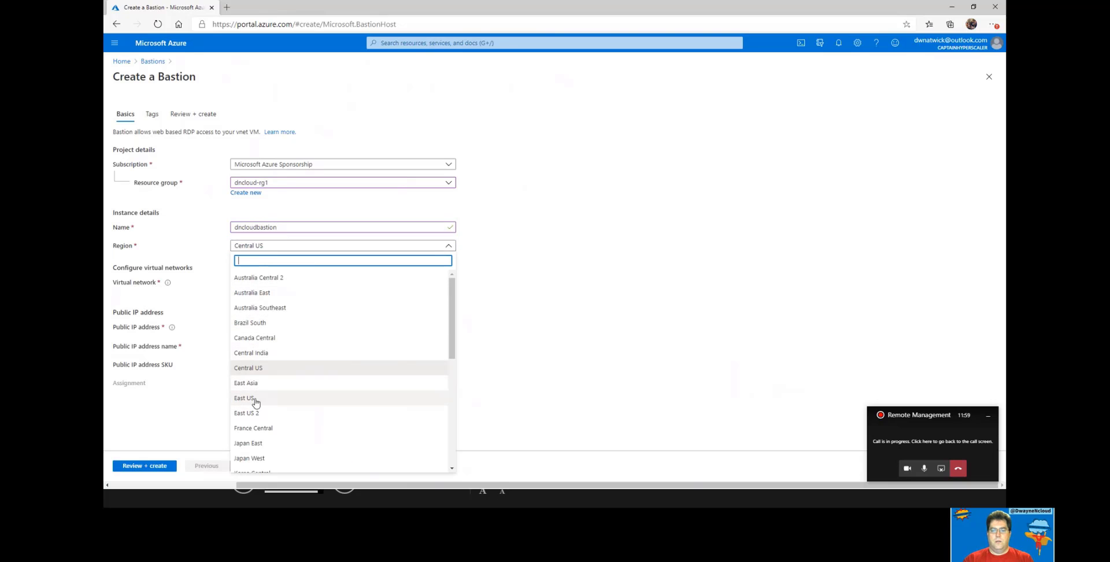
left_click(256, 399)
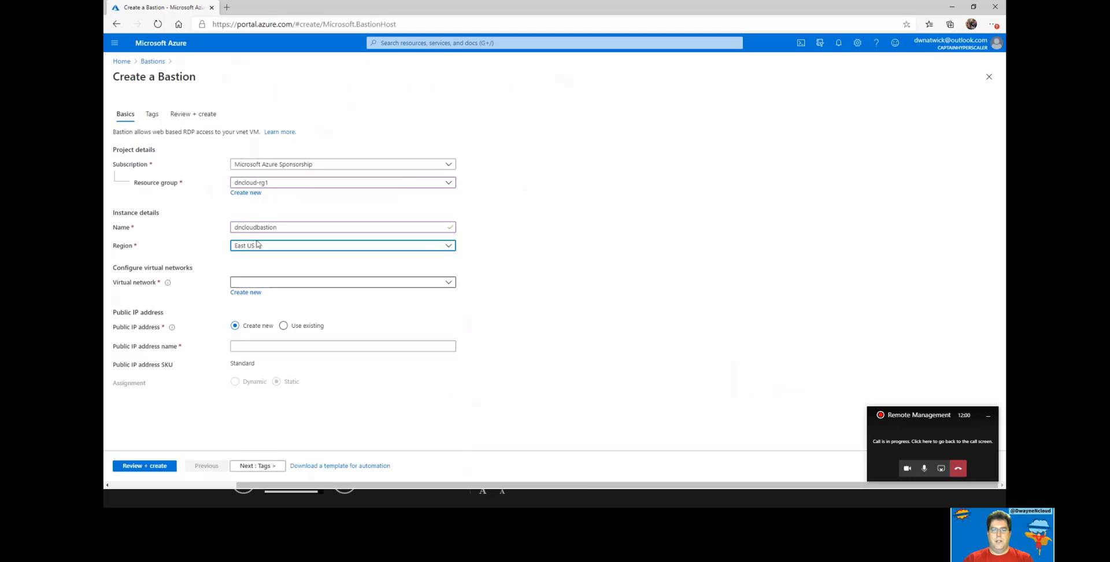
- Create a new virtual network named dncloudbastionvnet for the bastion, selecting the 10.2.0.0/16 address range and the default subnet
left_click(305, 284)
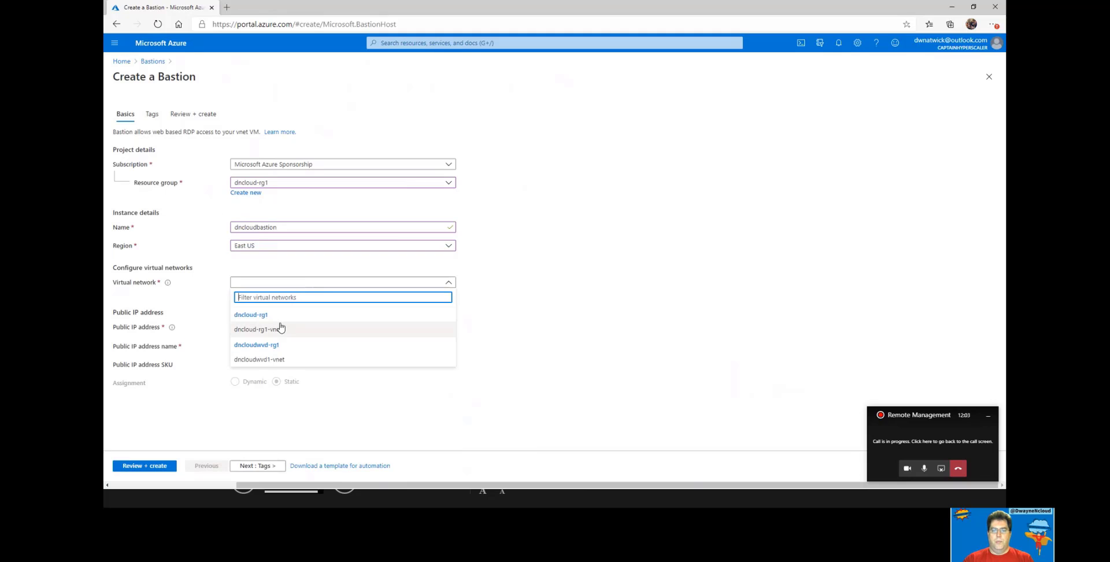
left_click(202, 297)
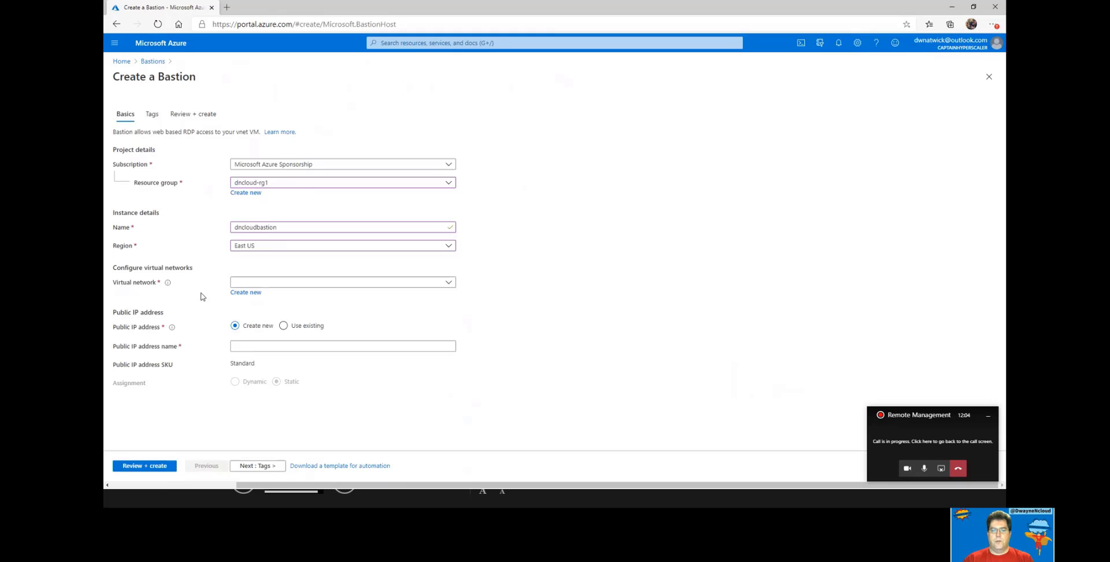
left_click(245, 292)
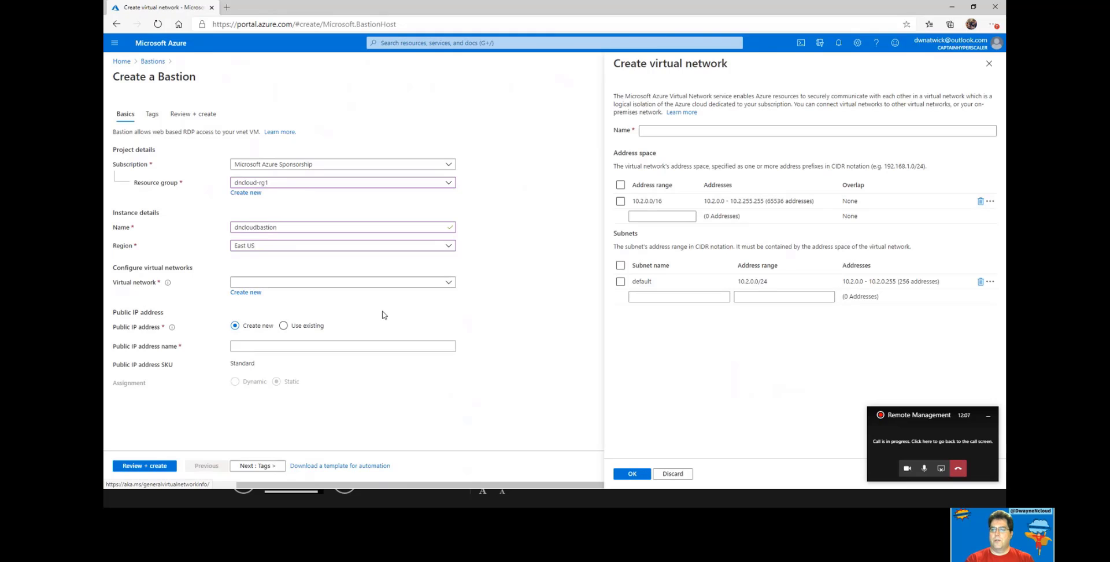
left_click(687, 131)
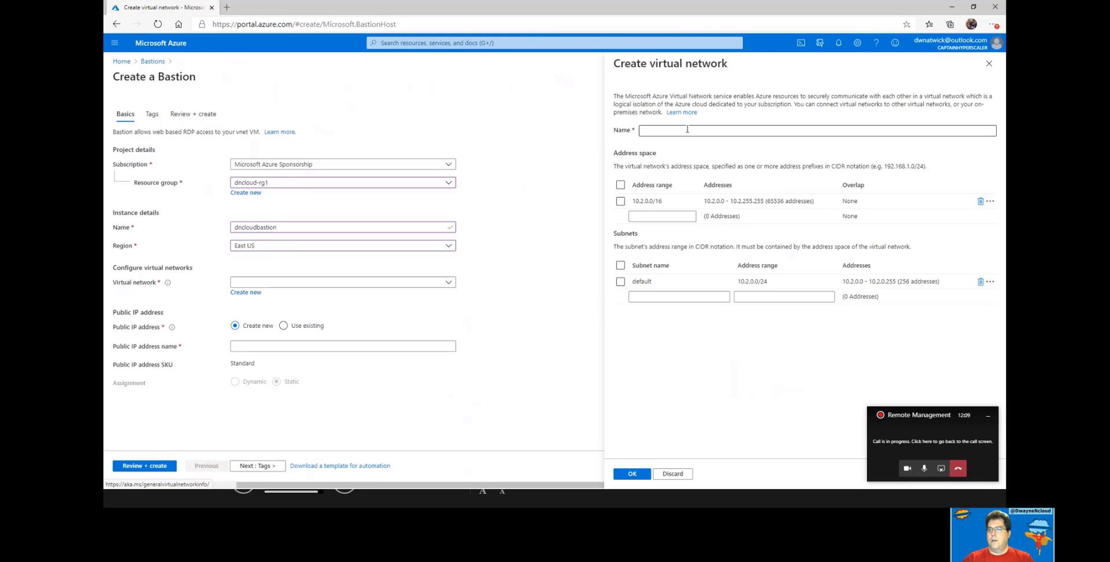
type("dncloudbastion")
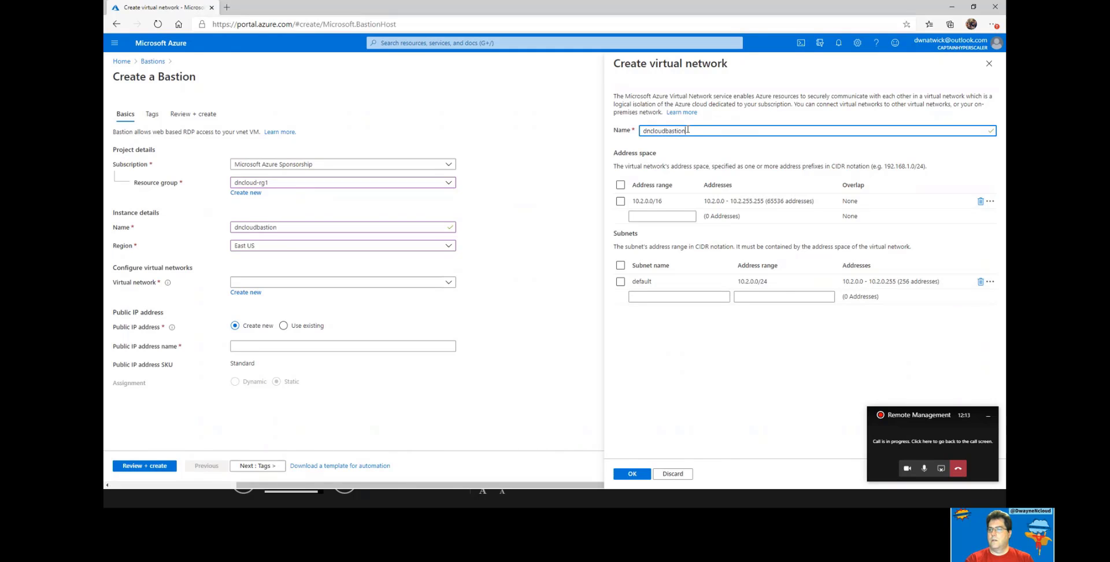
type("vnet")
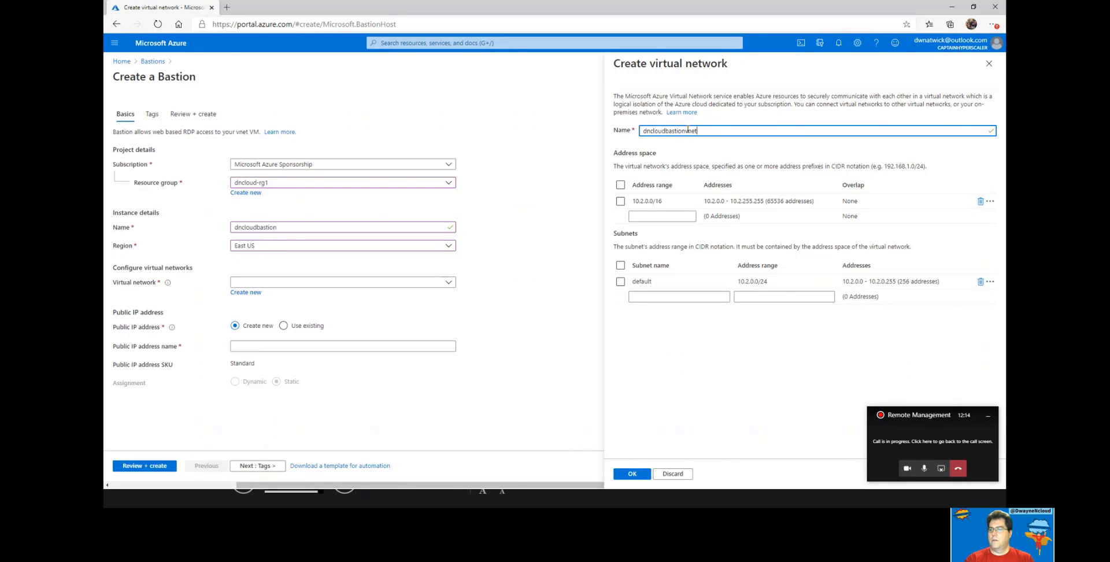
left_click(620, 201)
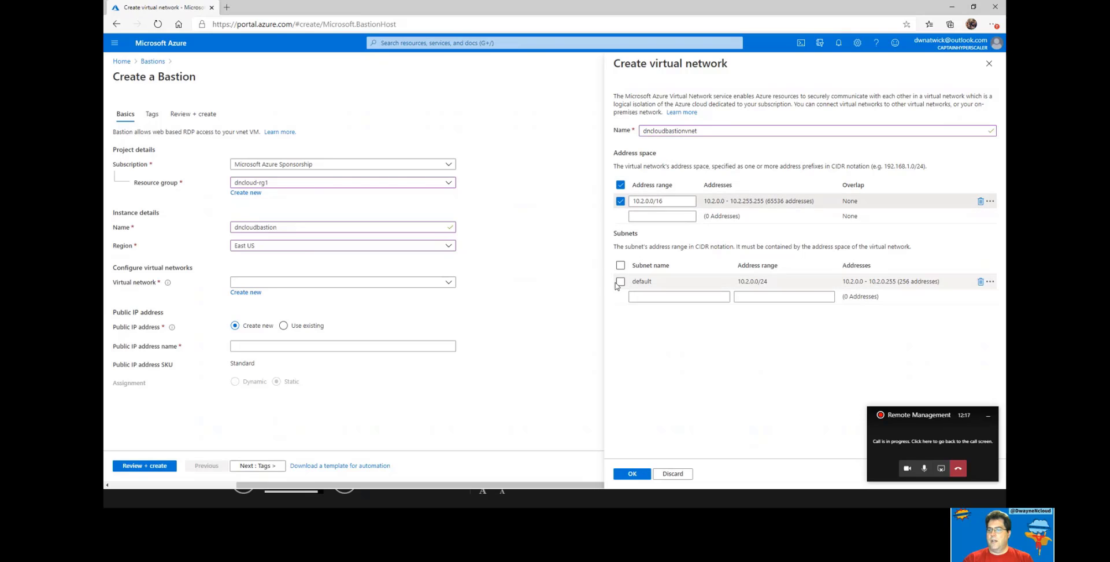
left_click(620, 282)
left_click(632, 473)
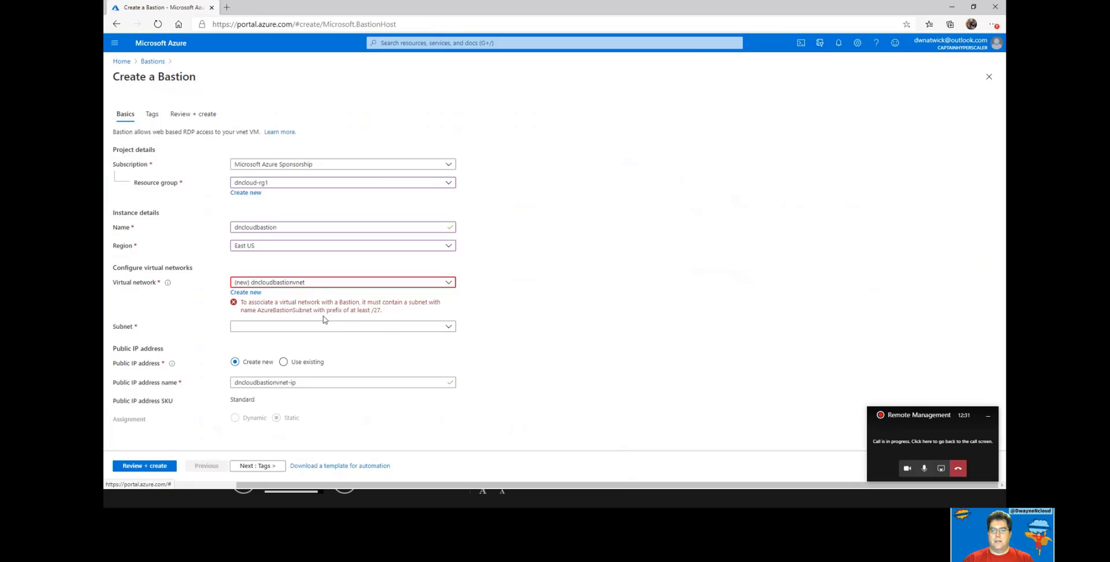
- Redefine the new virtual network with an AzureBastionSubnet of 10.2.0.0/27, and validate and deploy the bastion
left_click(245, 293)
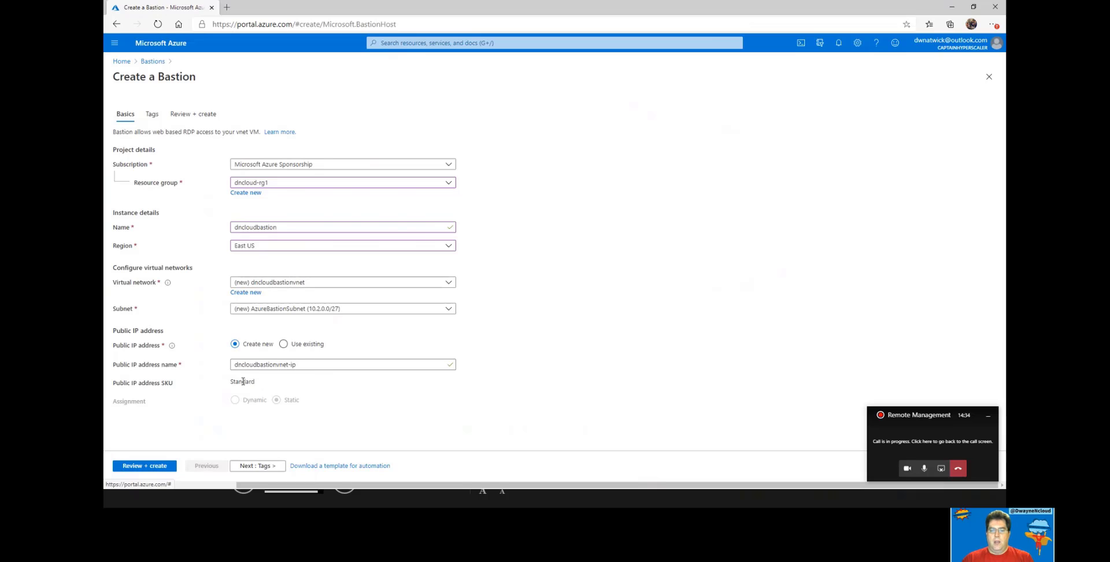
left_click(145, 466)
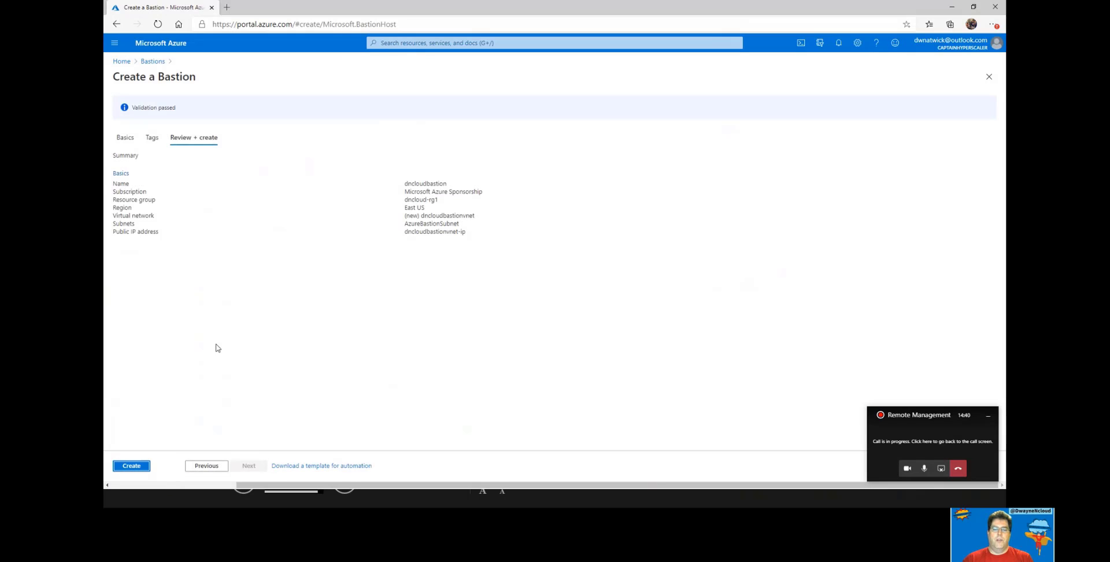
left_click(133, 467)
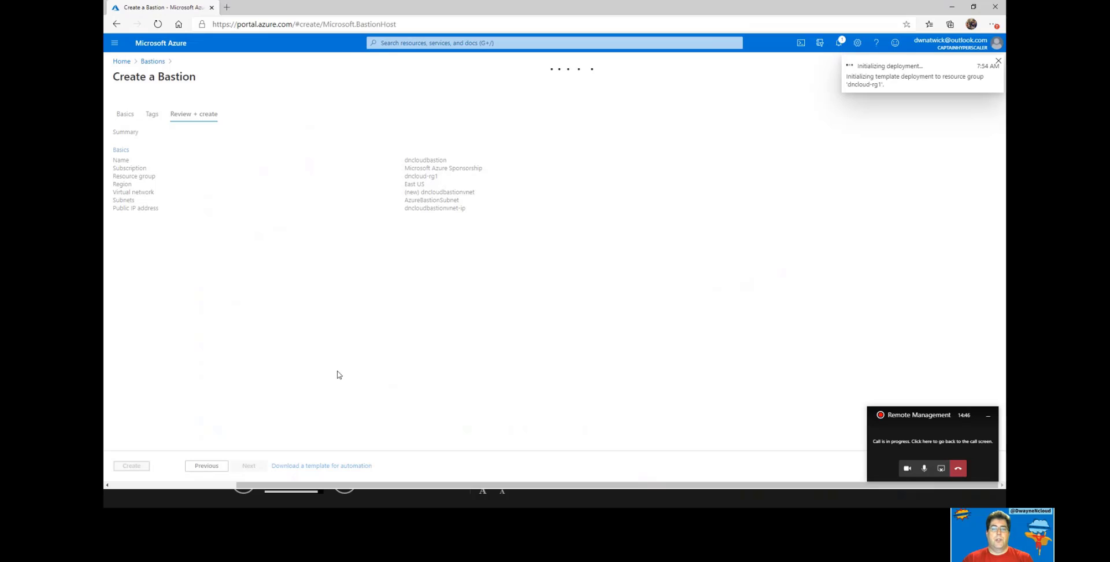
- Go to Security Center and open its just-in-time VM access page
left_click(420, 43)
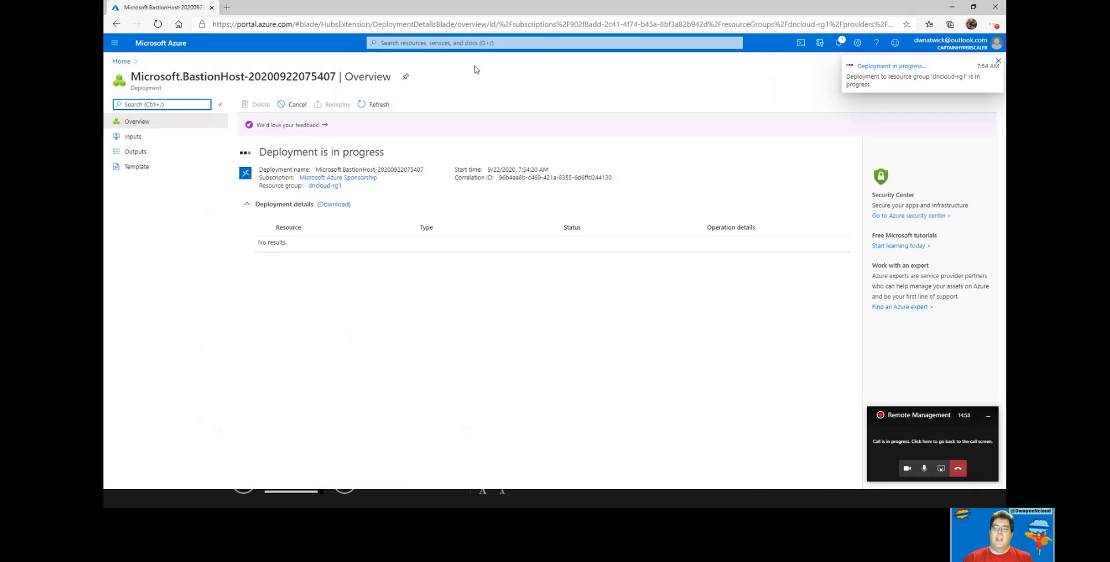
left_click(462, 42)
type("sec")
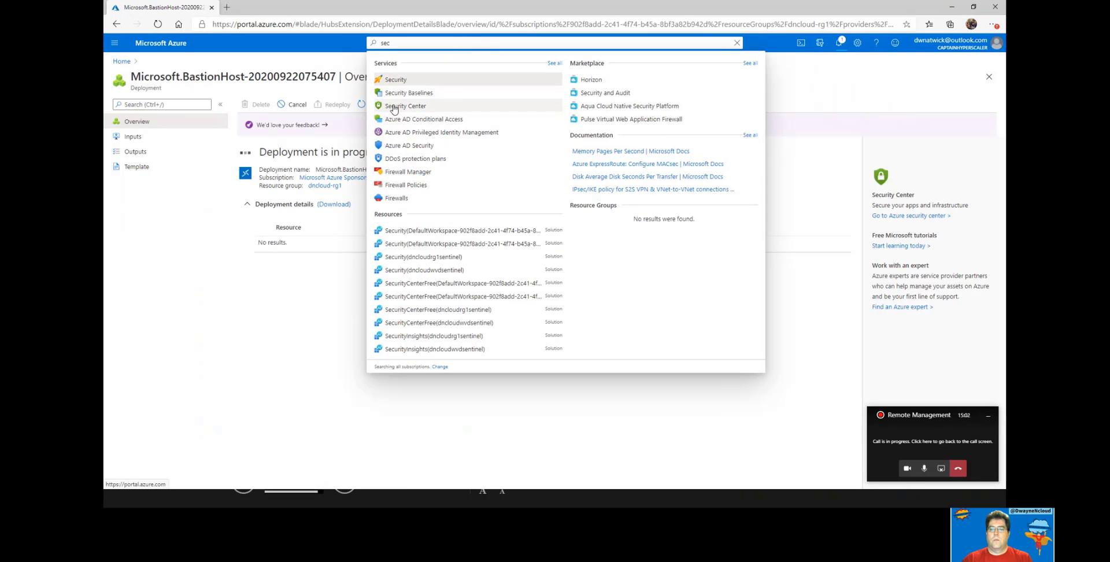
left_click(391, 106)
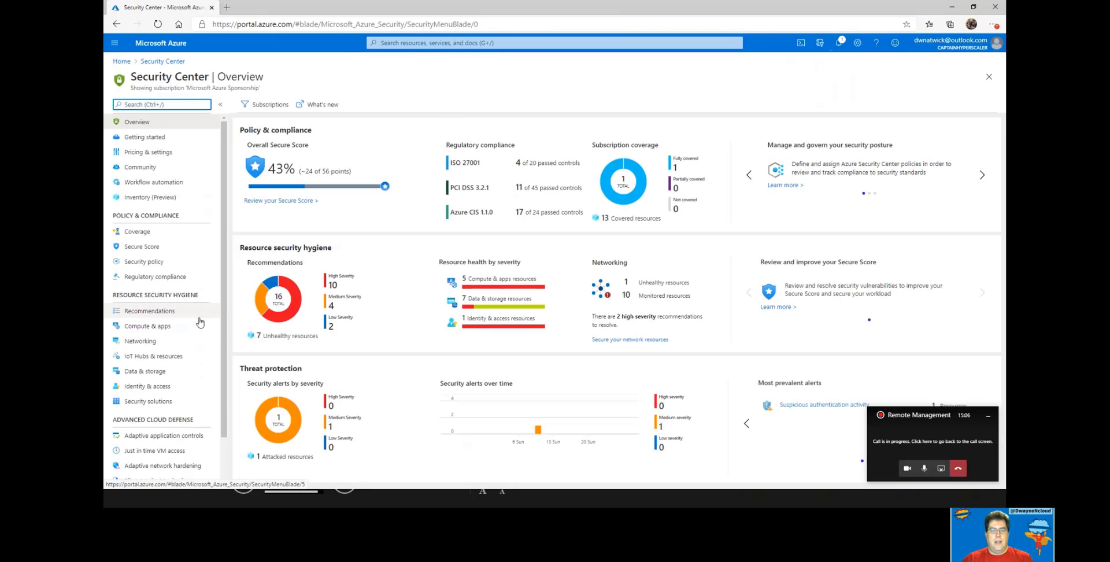
scroll(197, 321, "down", 1)
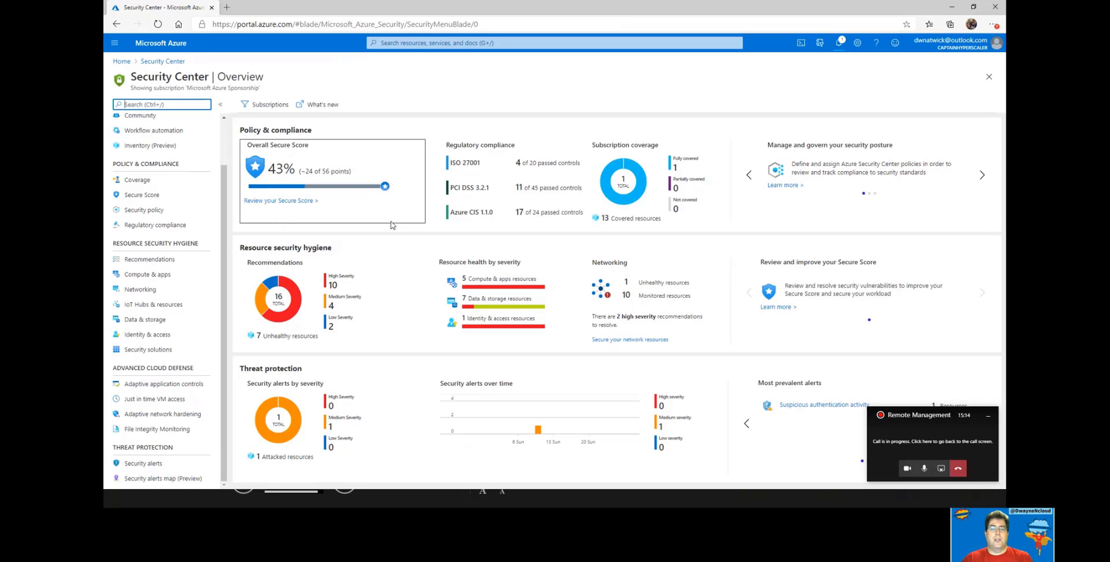
left_click(154, 399)
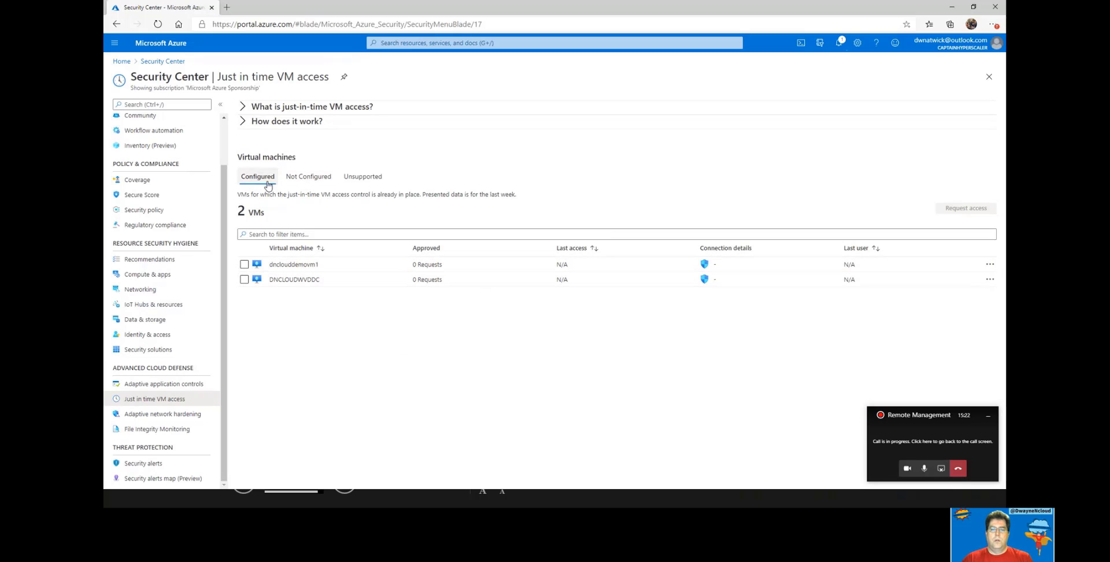
- Choose dncloudvmlab from the VMs not configured for just-in-time access and start enabling JIT on it
left_click(303, 177)
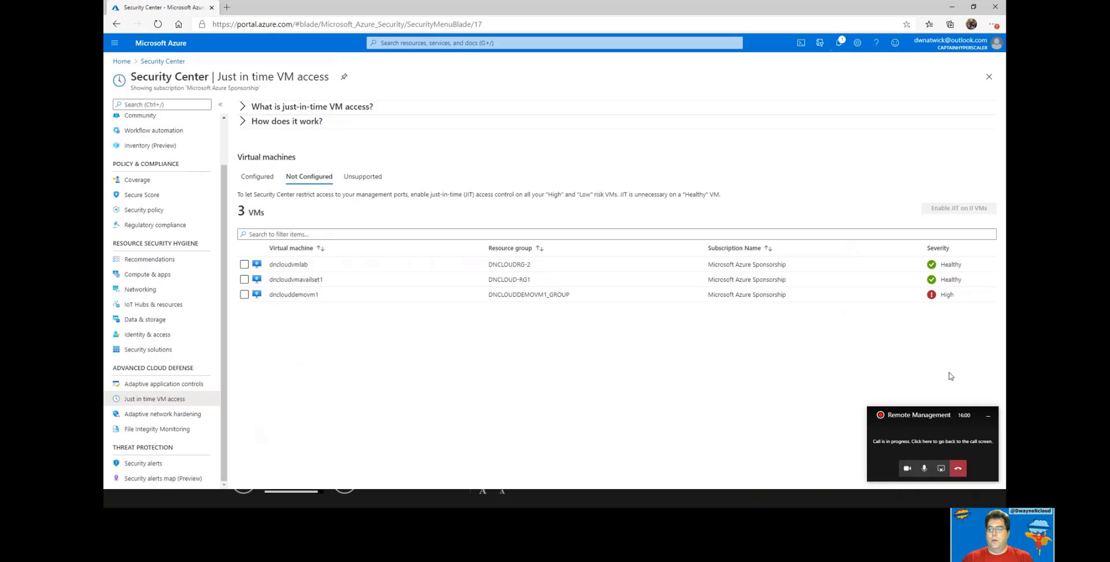
left_click(988, 416)
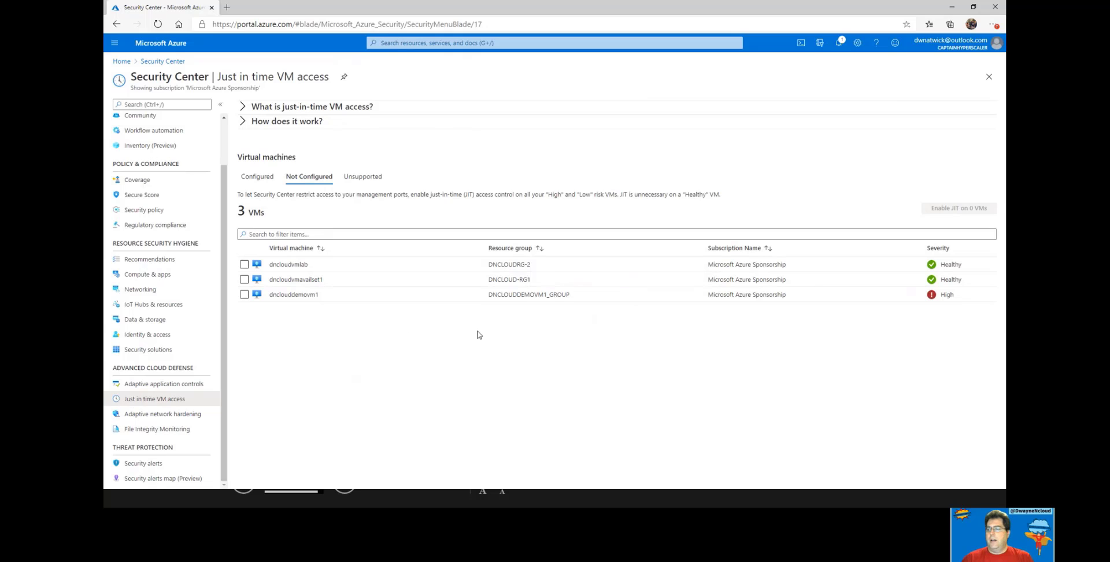
left_click(289, 270)
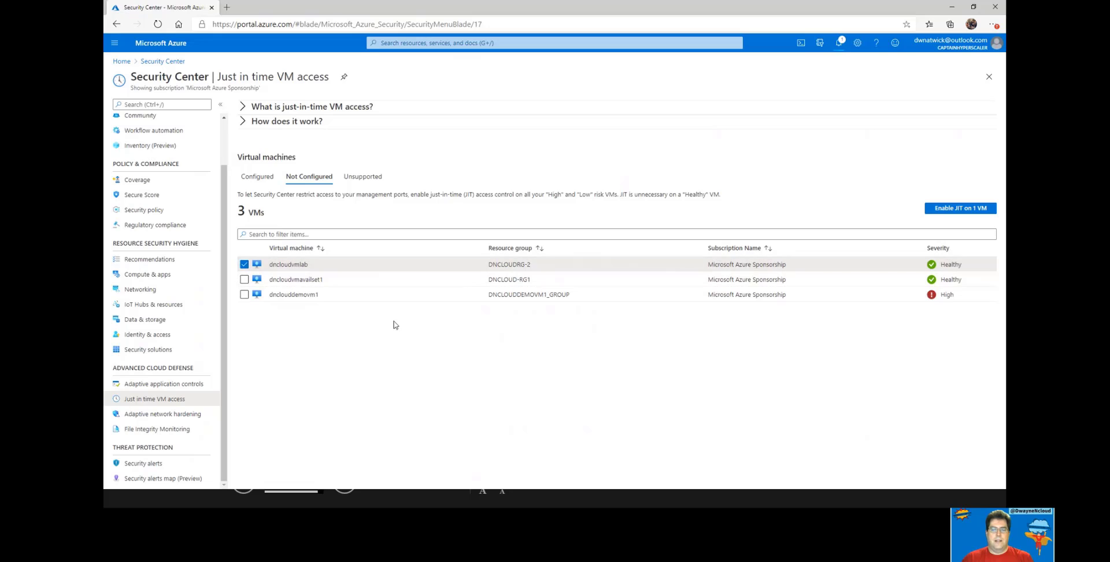
left_click(961, 210)
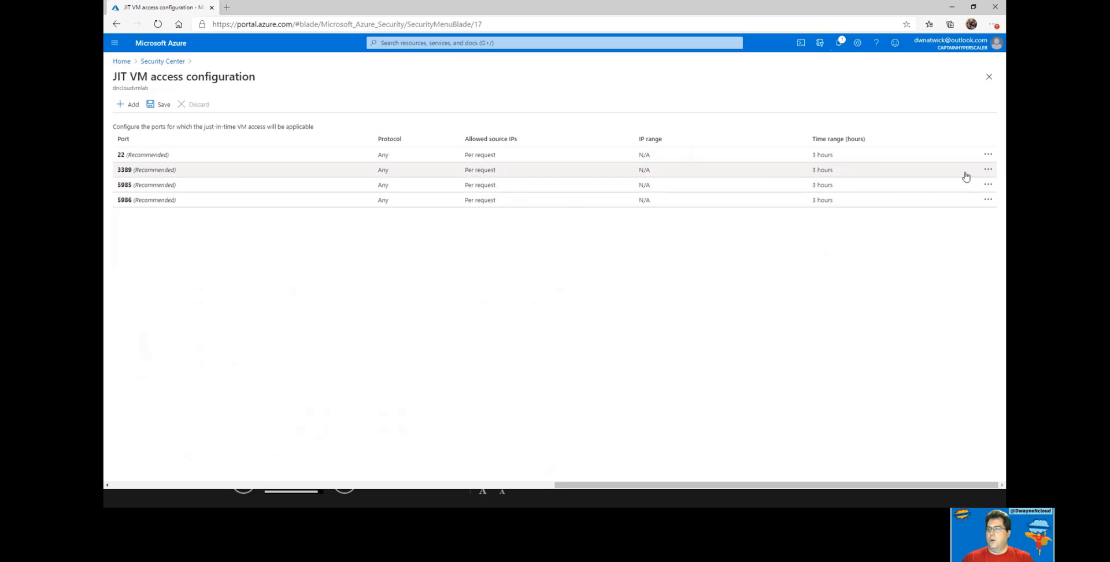
- Open the port 3389 rule, try the limits of its max request time, and confirm it at 3 hours
left_click(988, 170)
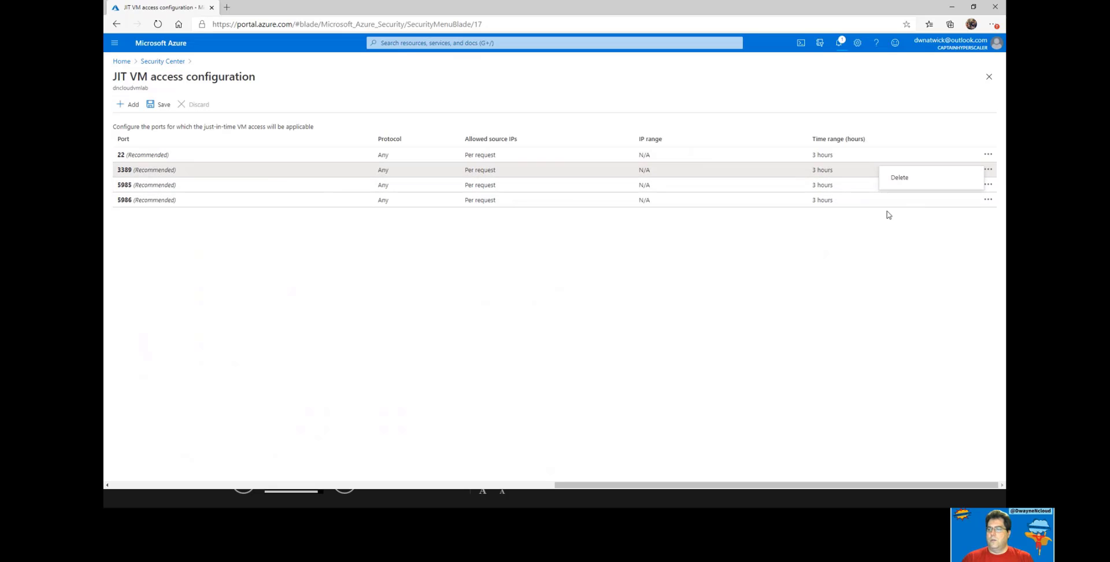
left_click(825, 201)
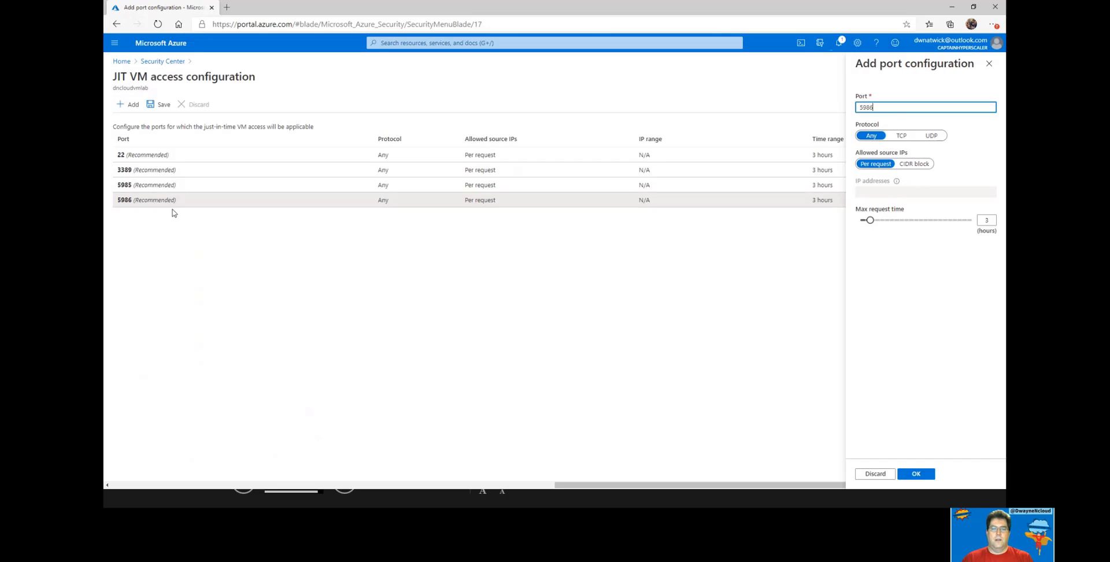
left_click(159, 171)
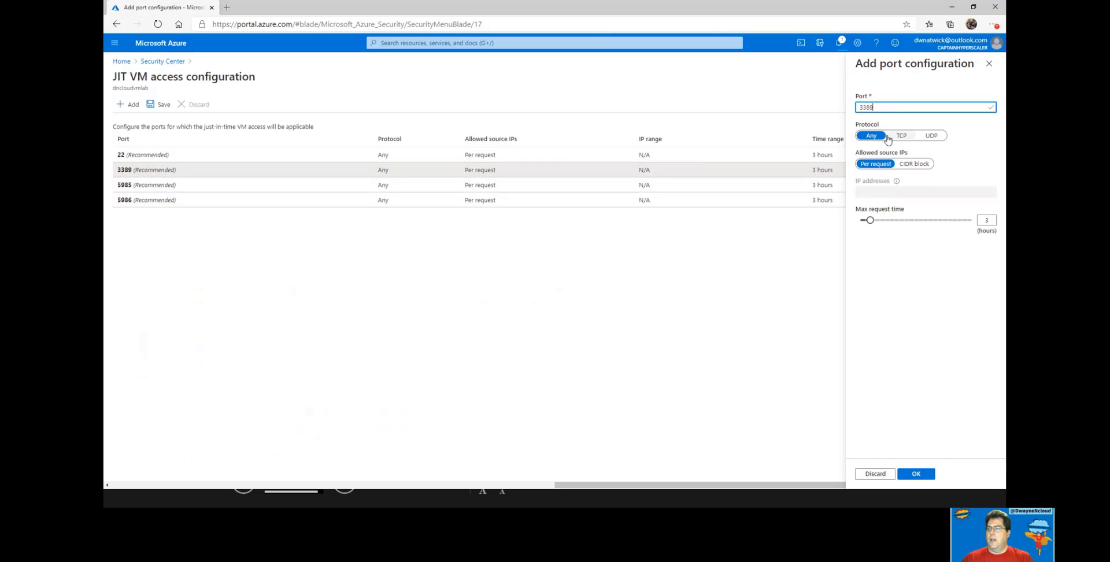
left_click_drag(871, 220, 972, 223)
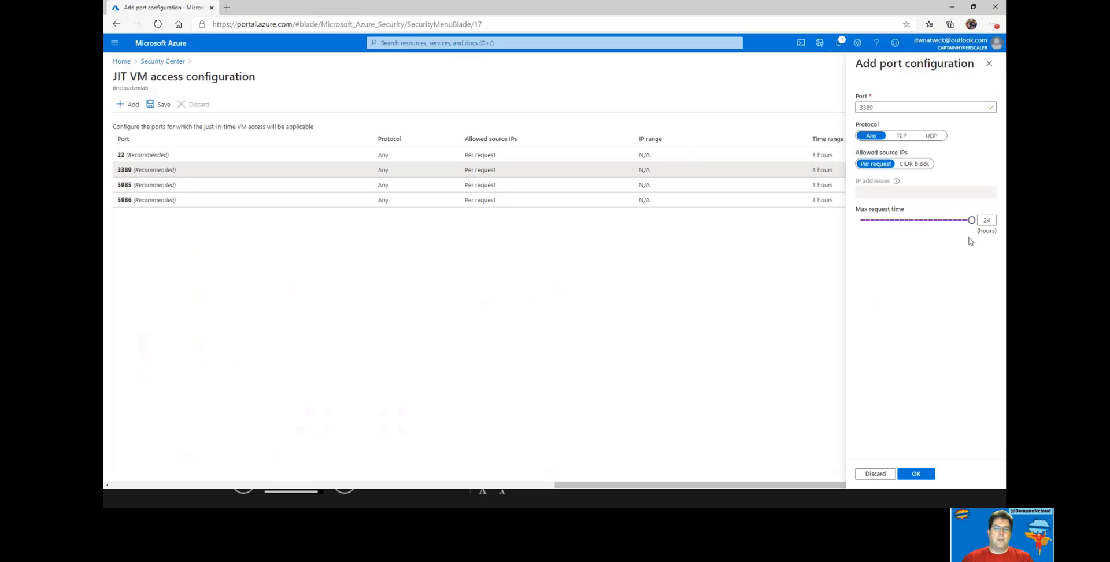
left_click_drag(972, 220, 859, 230)
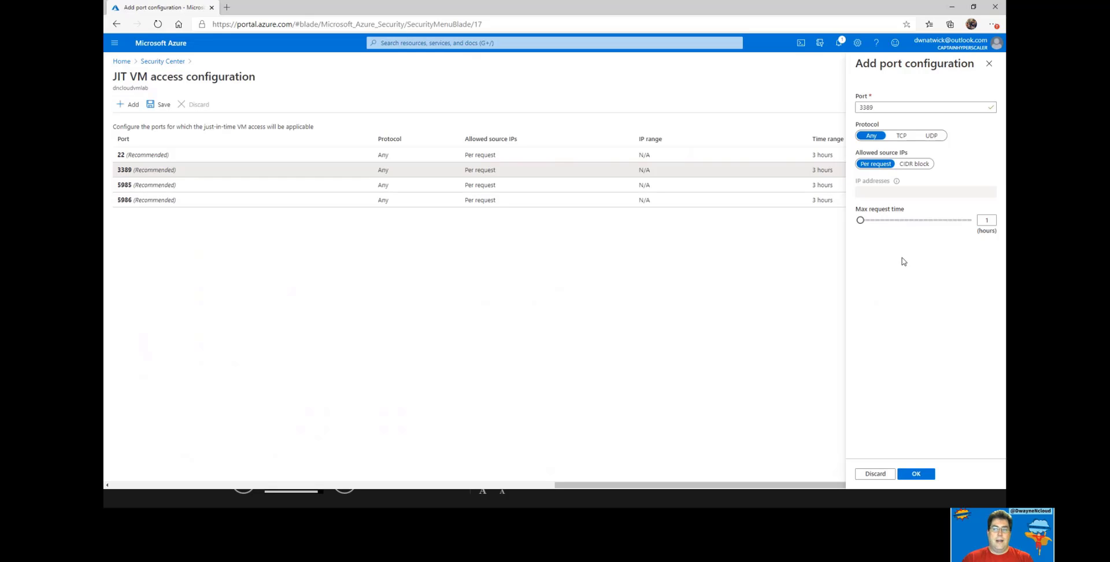
left_click_drag(860, 221, 871, 225)
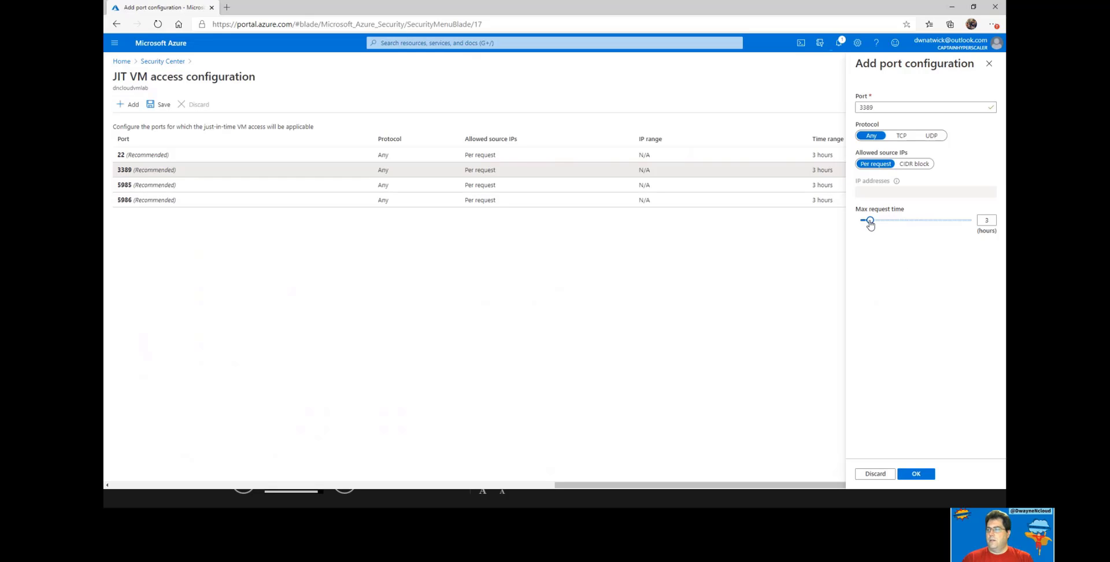
left_click(919, 473)
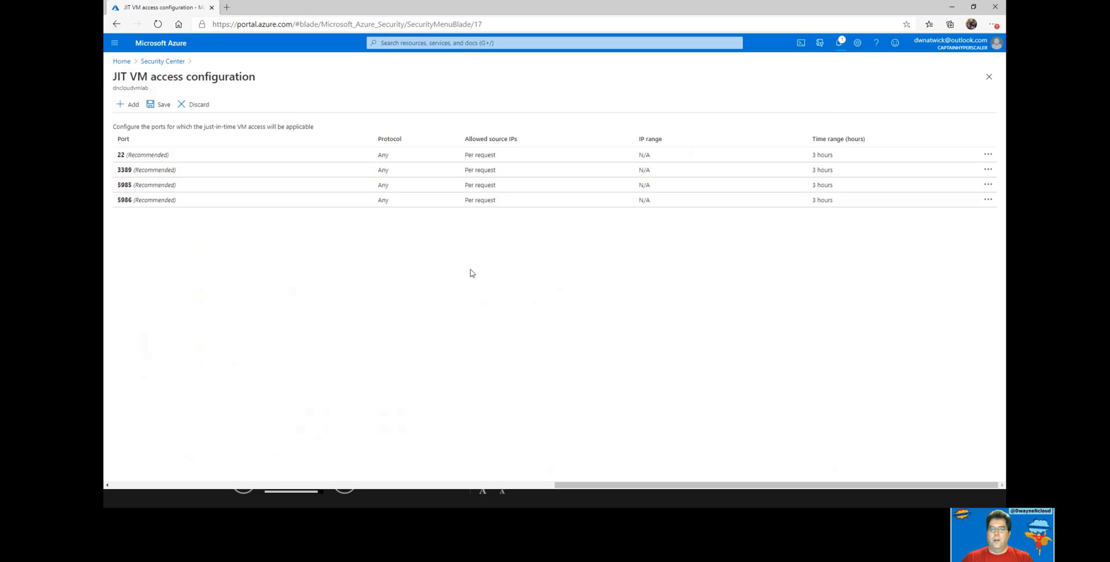
- Check the port 22 rule's settings and row options without changing them, and save the JIT configuration for dncloudvmlab
left_click(142, 159)
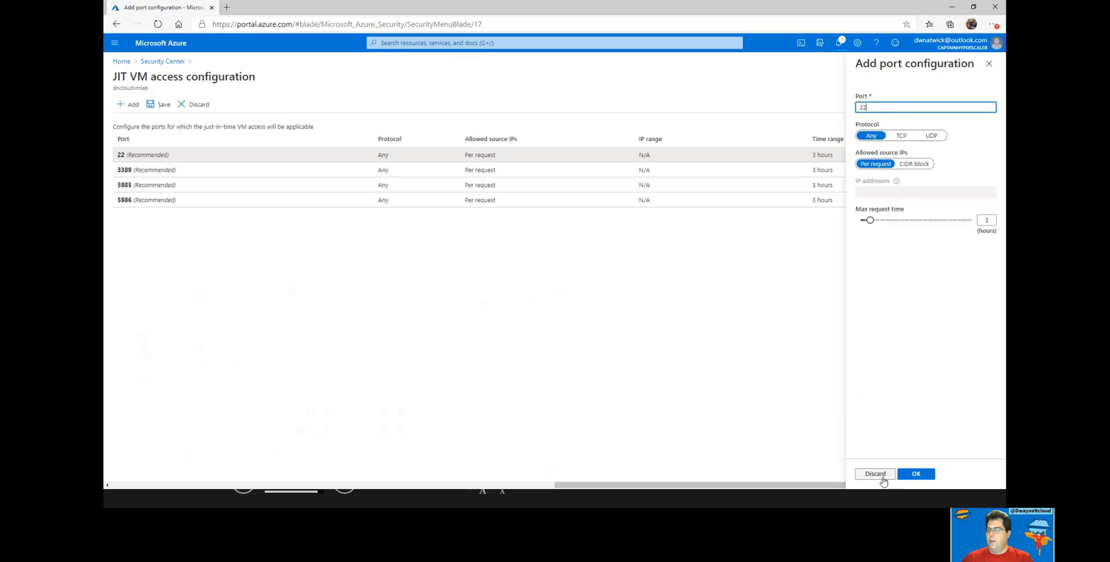
left_click(989, 64)
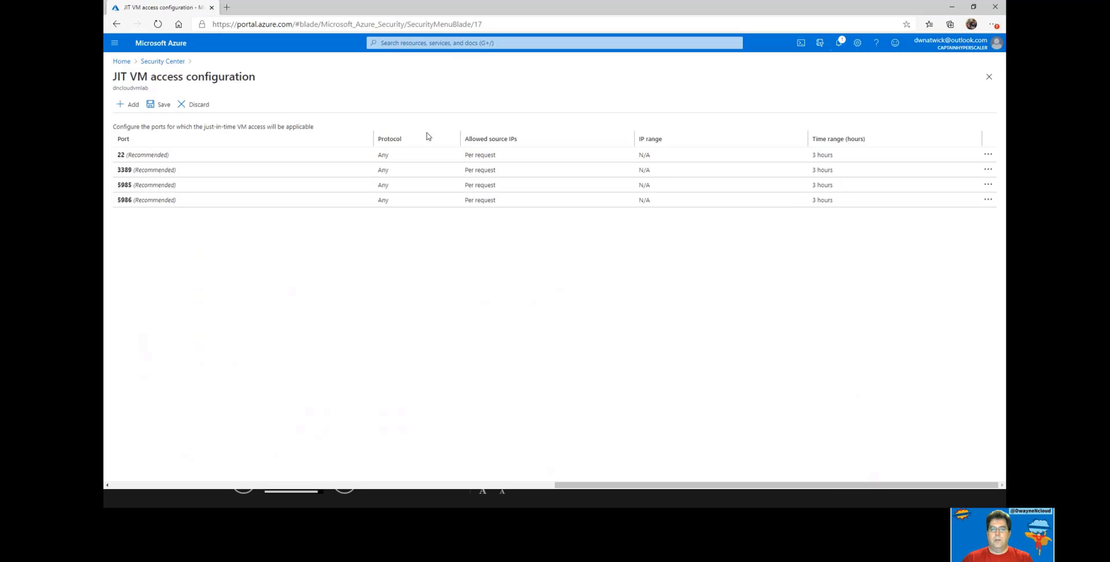
left_click(989, 156)
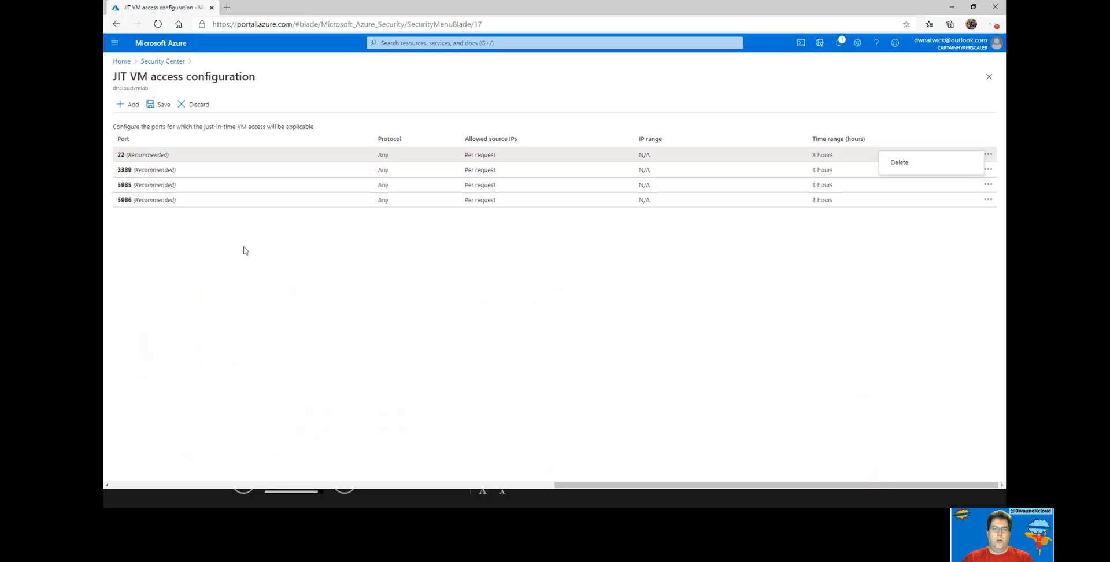
left_click(153, 105)
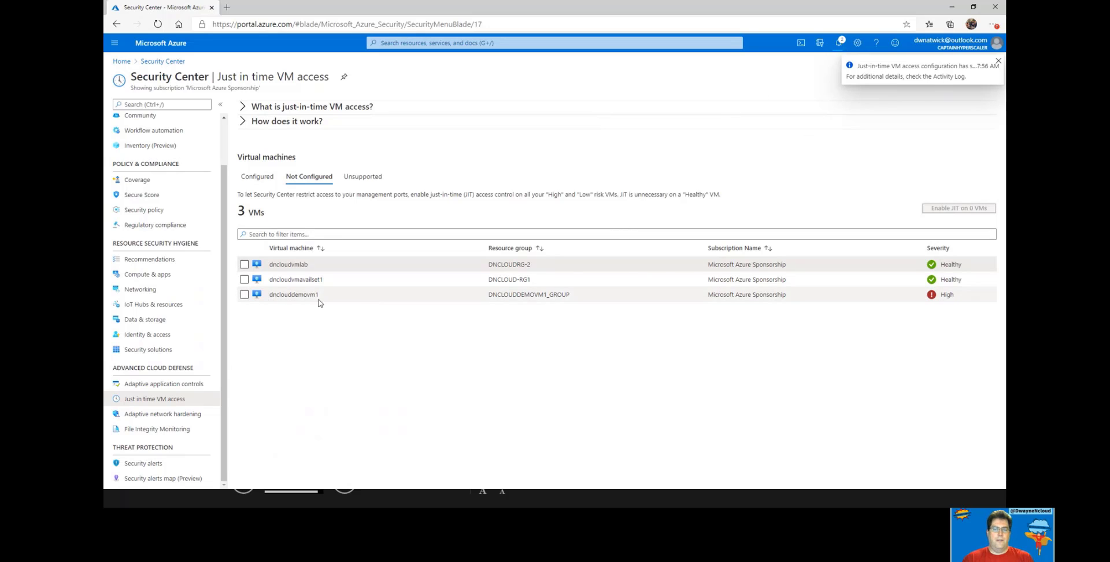
- Go to the Virtual machines list, look at the overview of dncloudvmavailset1, and return to the list
left_click(399, 43)
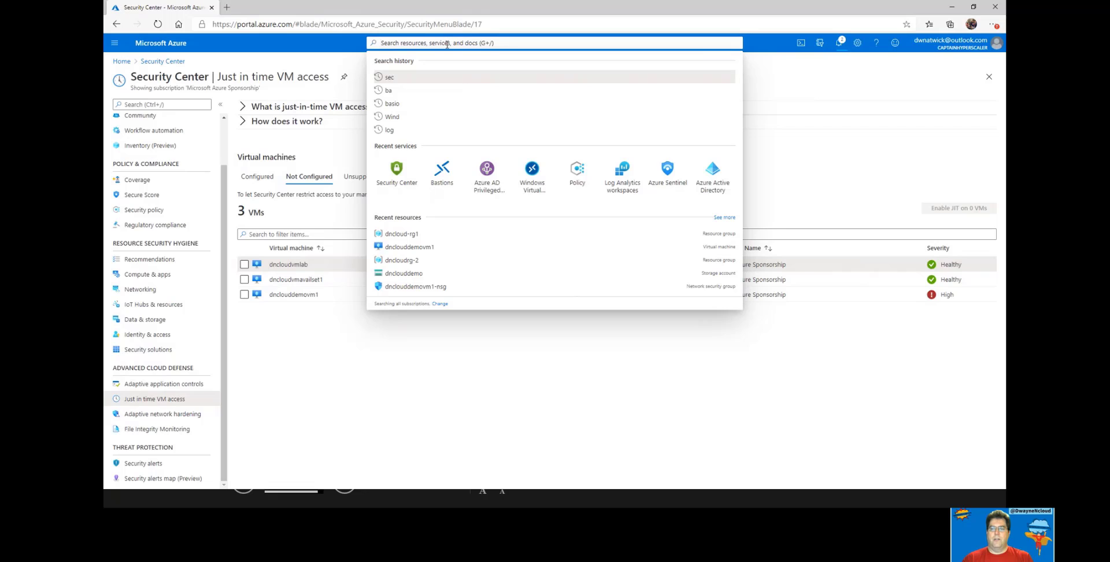
type("vir")
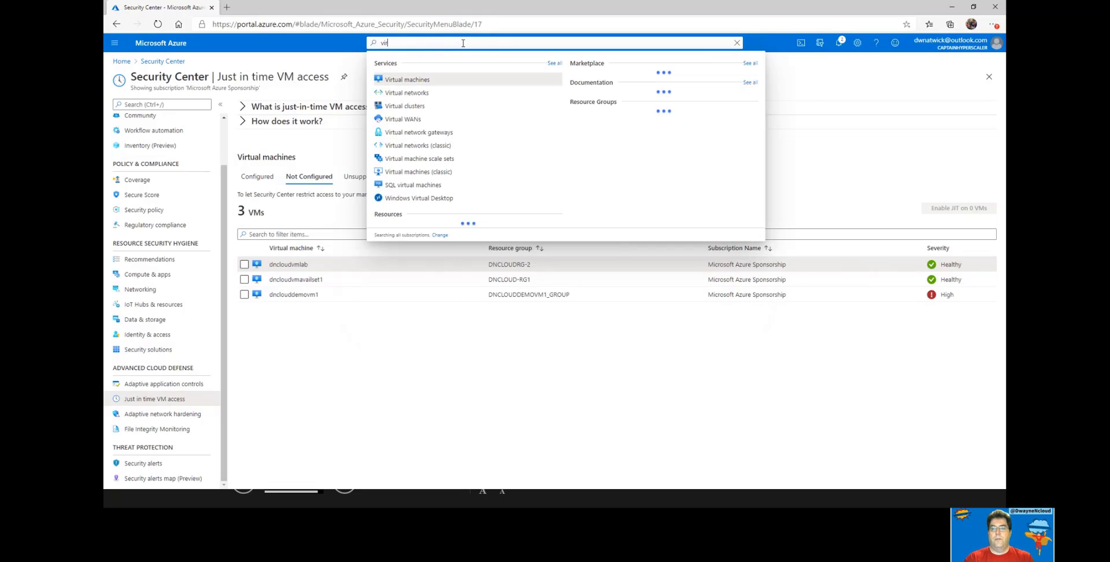
left_click(408, 80)
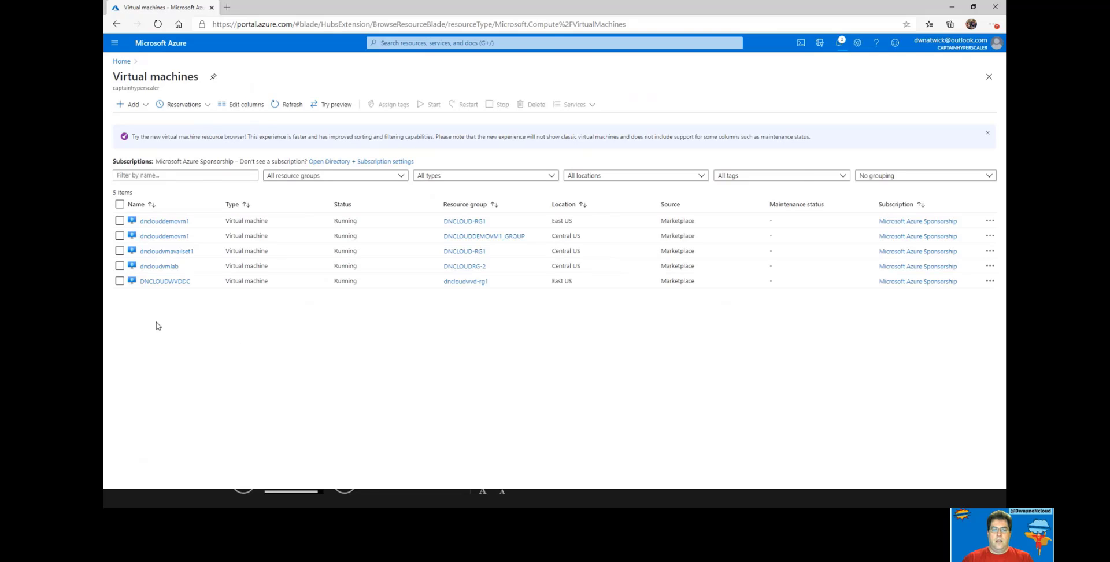
left_click(168, 252)
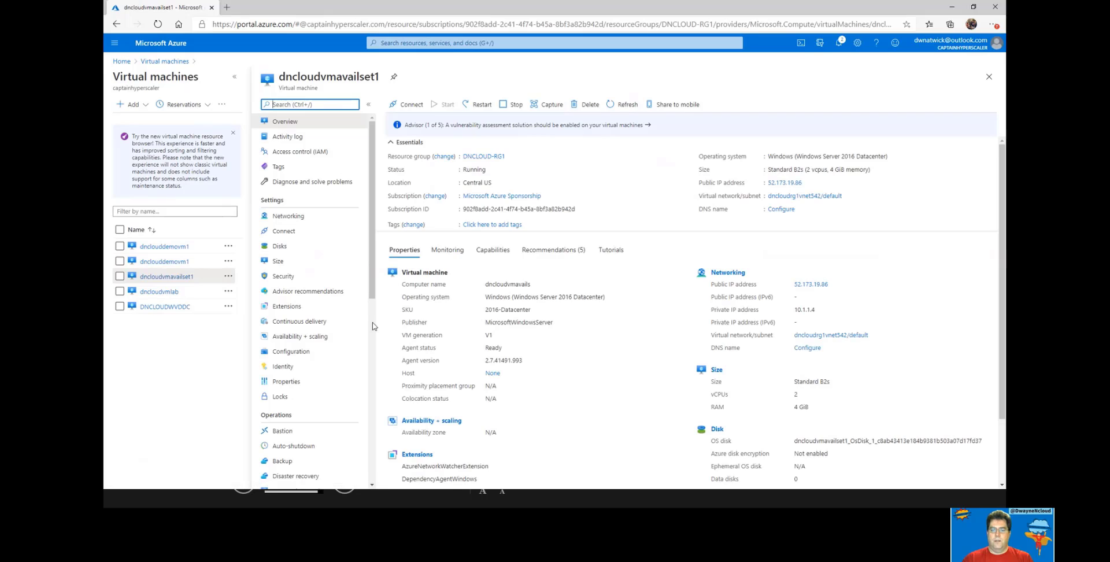
scroll(309, 319, "down", 2)
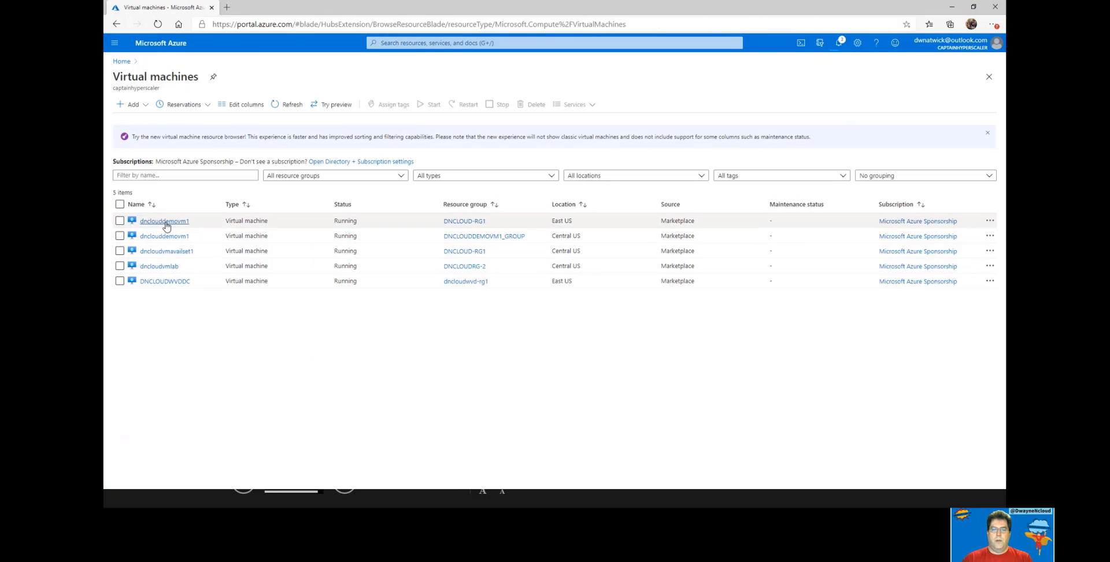
- Open dnclouddemovm1 in resource group DNCLOUD-RG1 and view its RDP connection options
left_click(166, 223)
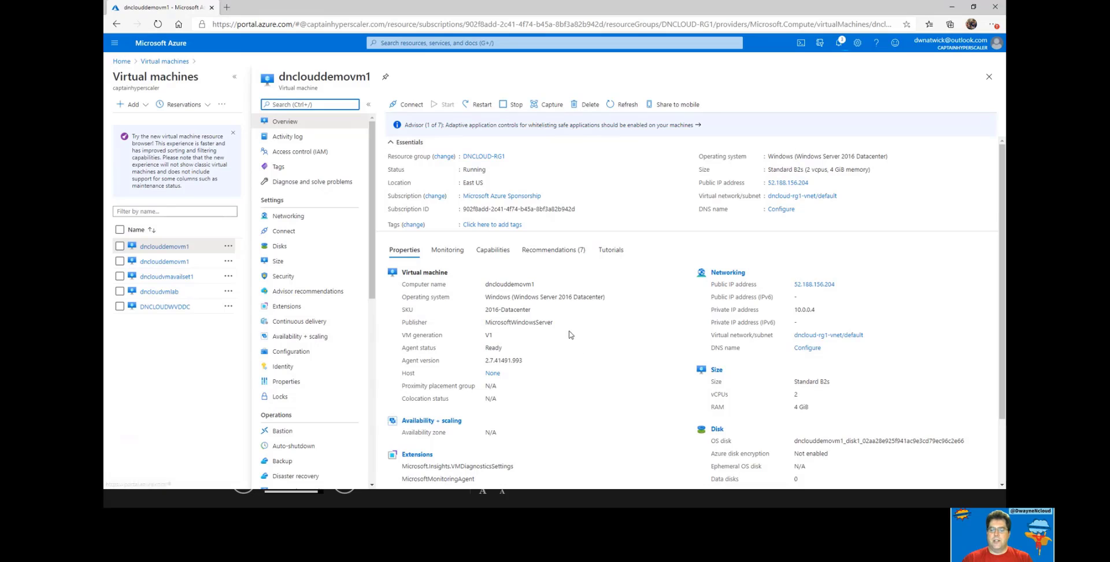
left_click(405, 106)
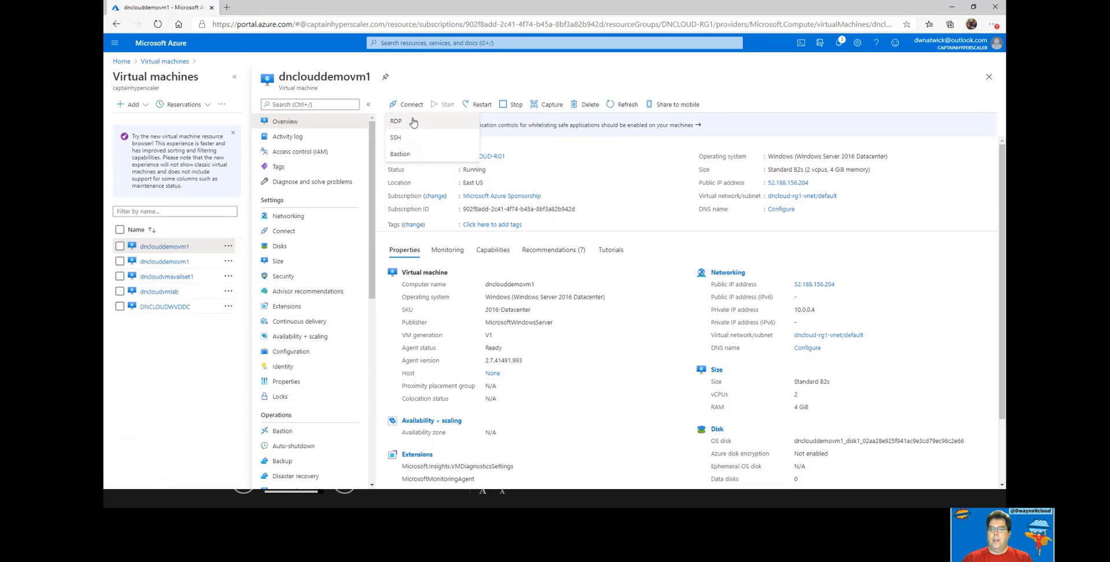
left_click(410, 121)
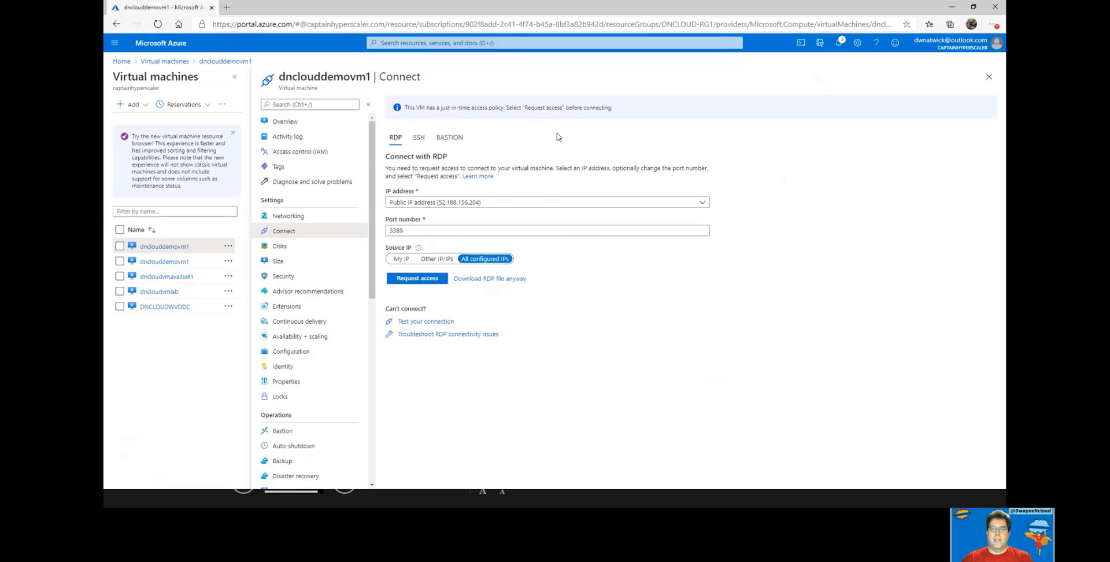
- Switch to dncloudvmavailset1, follow its just-in-time recommendation to the configuration page, and enable just-in-time access
left_click(167, 276)
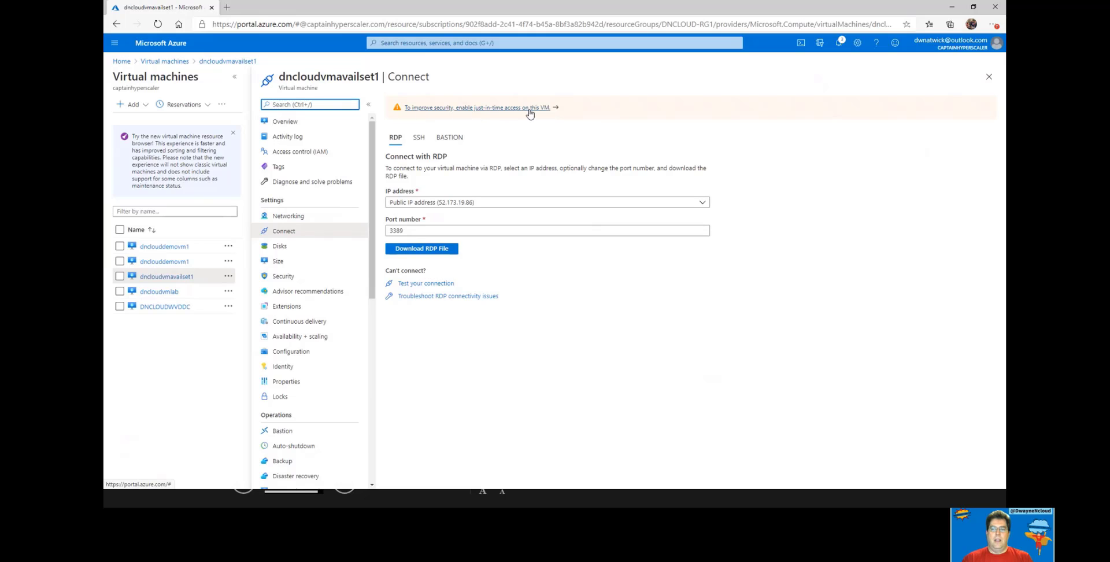
left_click(498, 112)
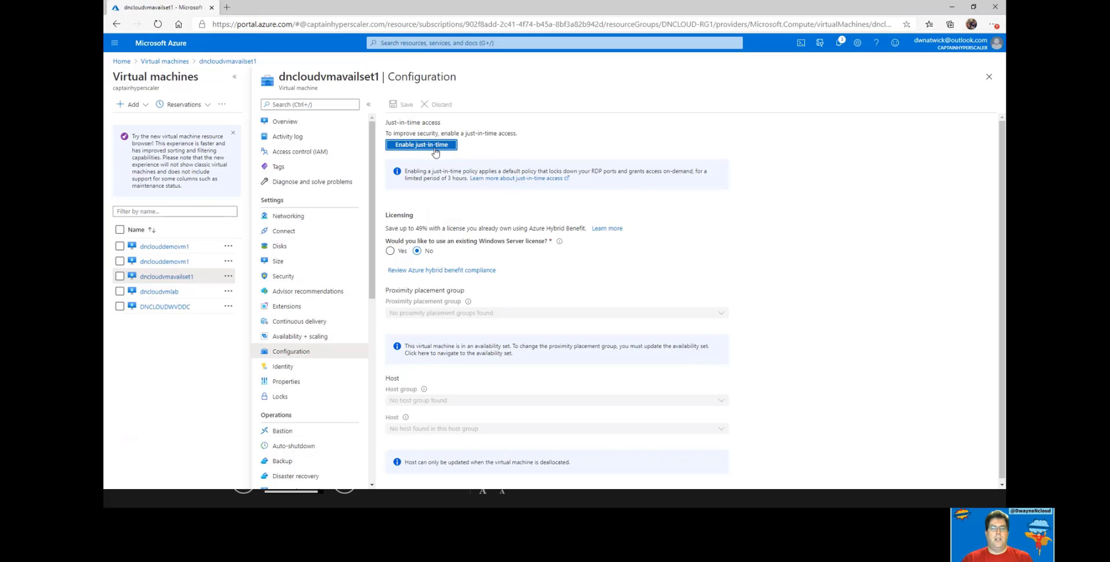
left_click(436, 152)
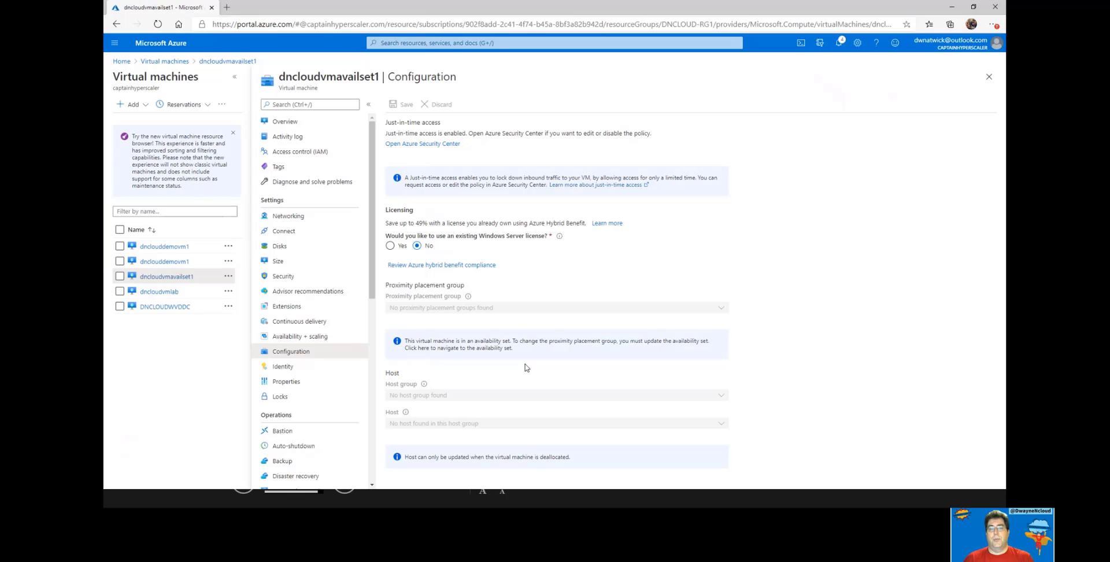
- Go to the Policy service and open its policy definitions
left_click(460, 43)
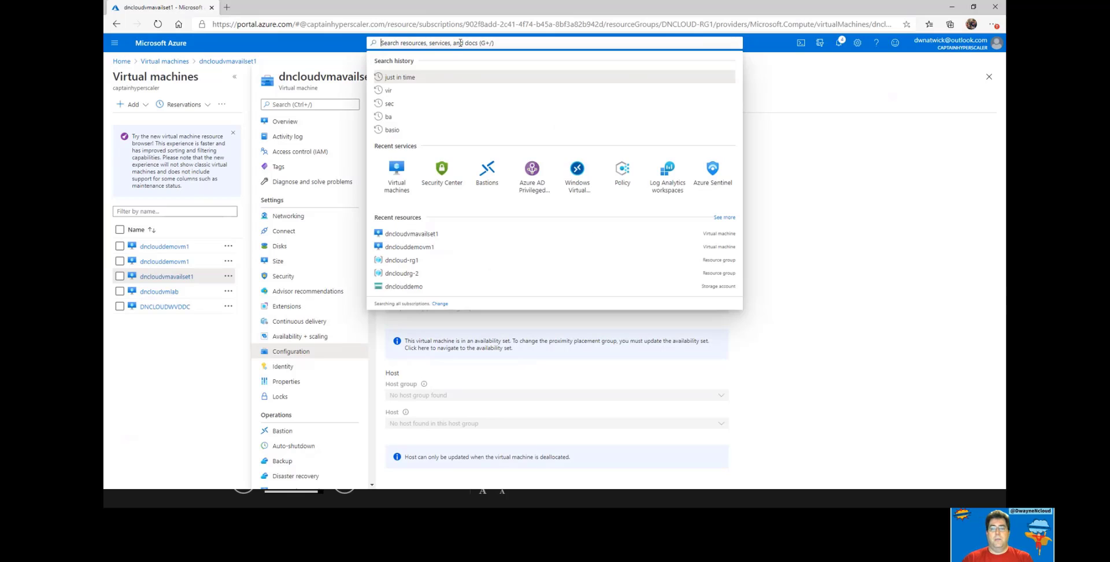
type("policy")
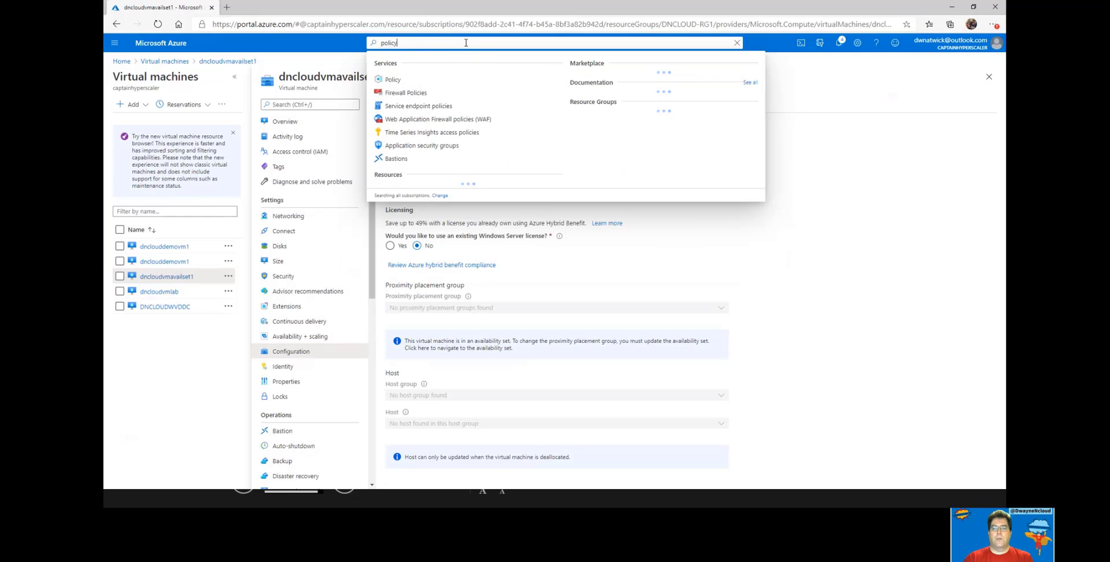
left_click(395, 81)
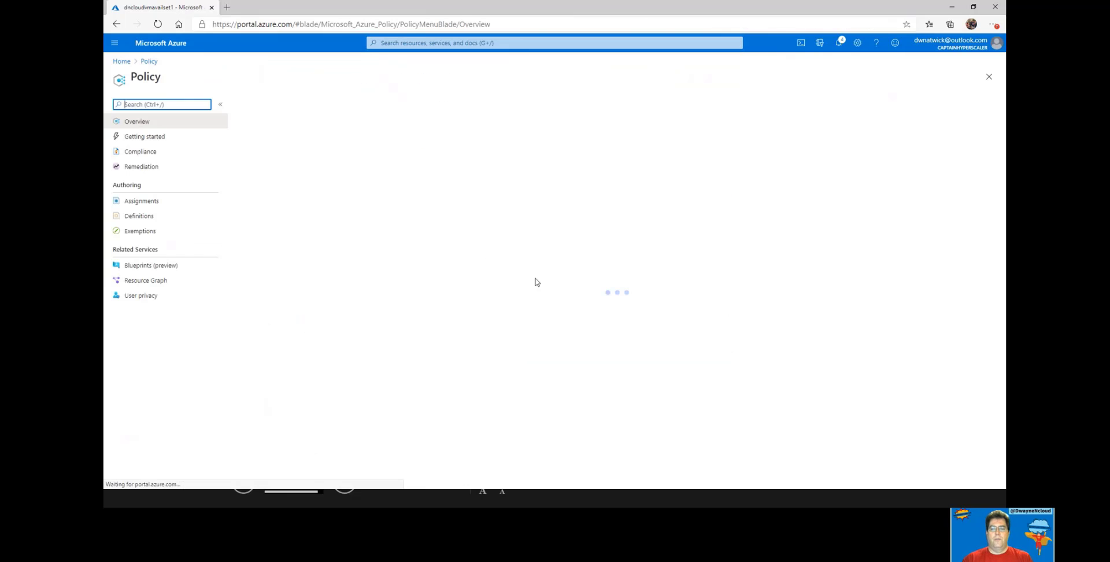
left_click(143, 220)
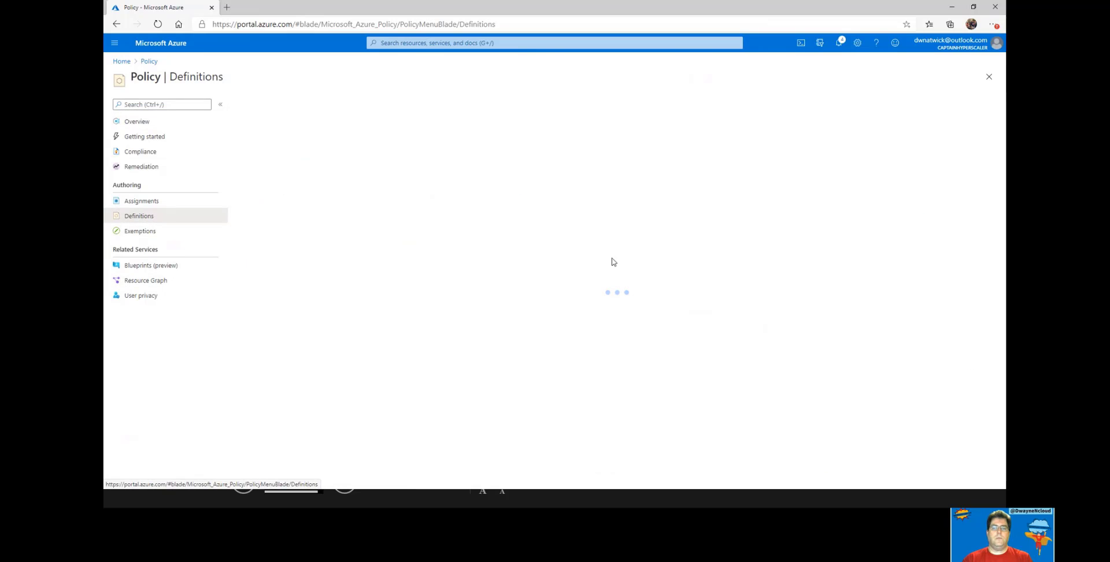
- Filter the definitions by "just", open the policy protecting VM management ports with just-in-time network access control, and start assigning it
left_click(887, 130)
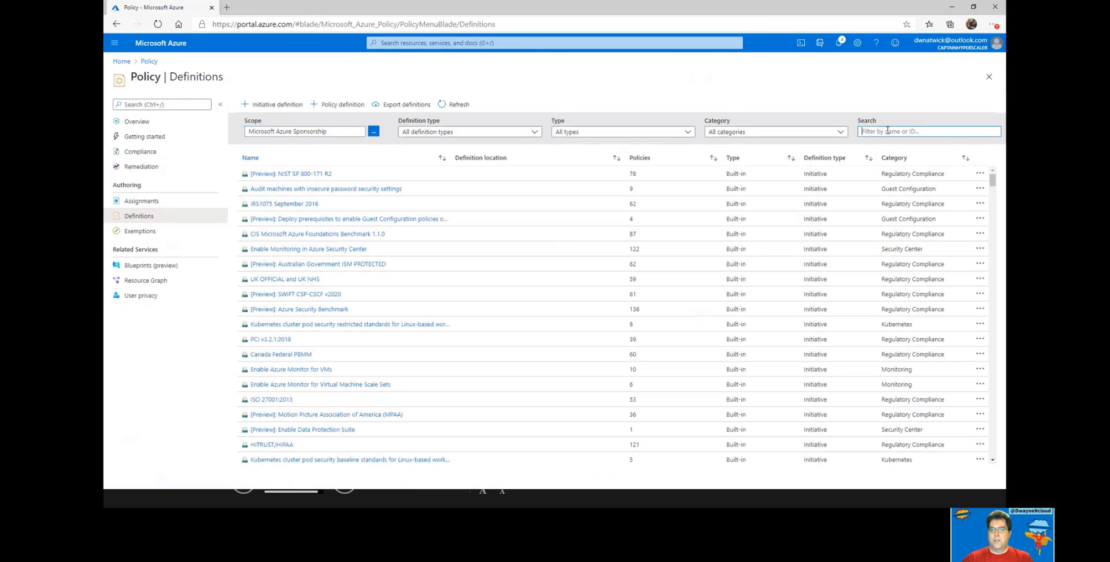
type("juist")
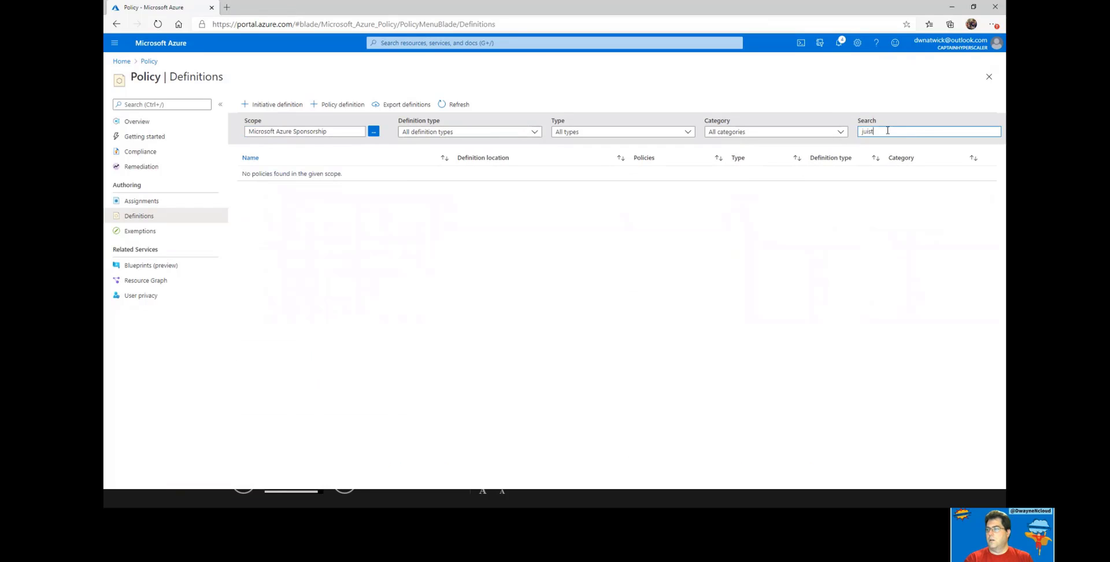
key("BackSpace")
type("st")
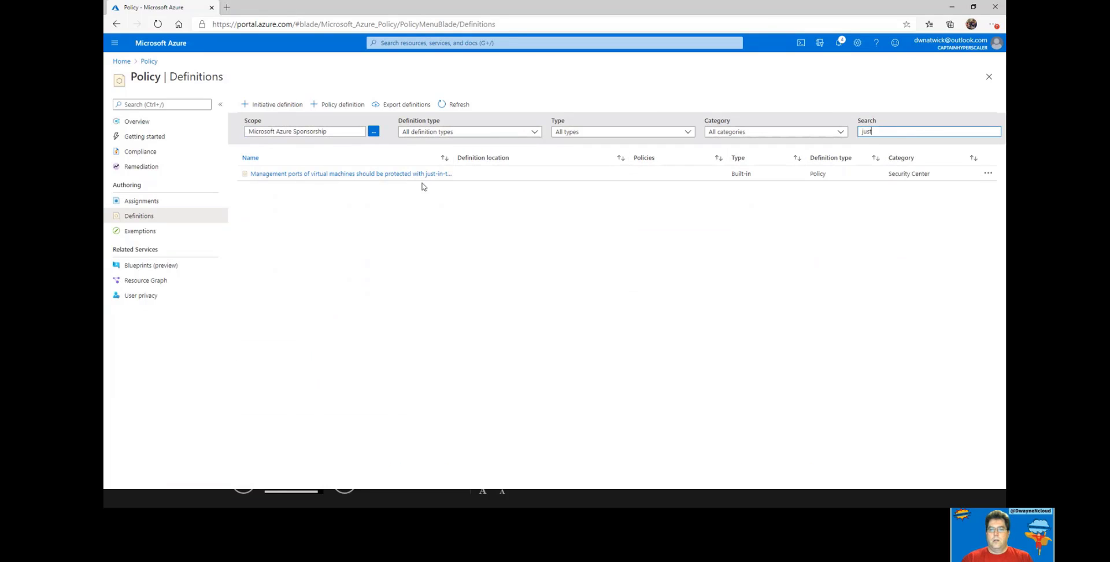
left_click(360, 174)
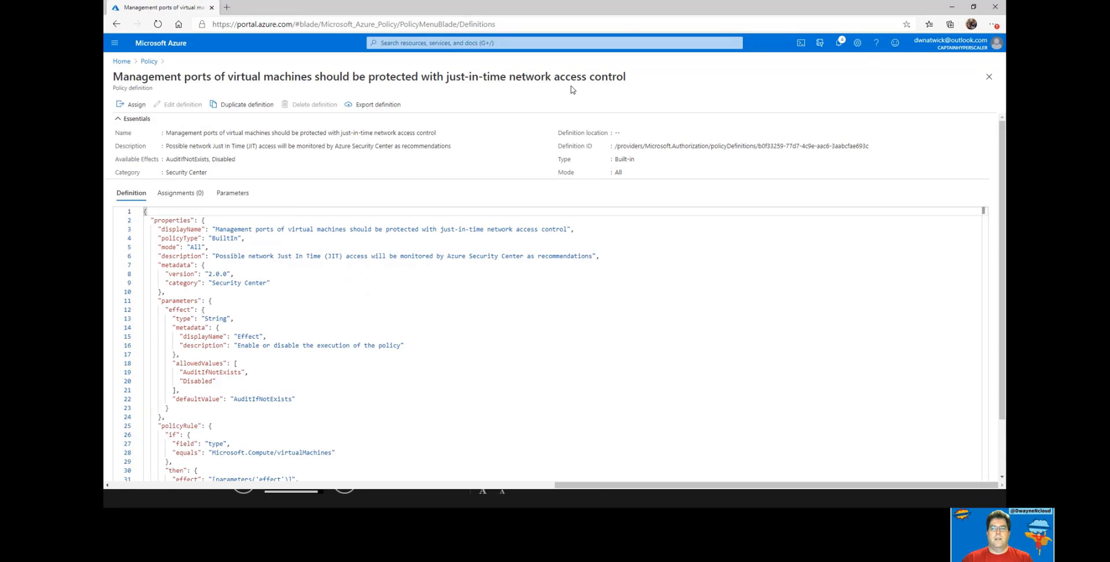
left_click(133, 104)
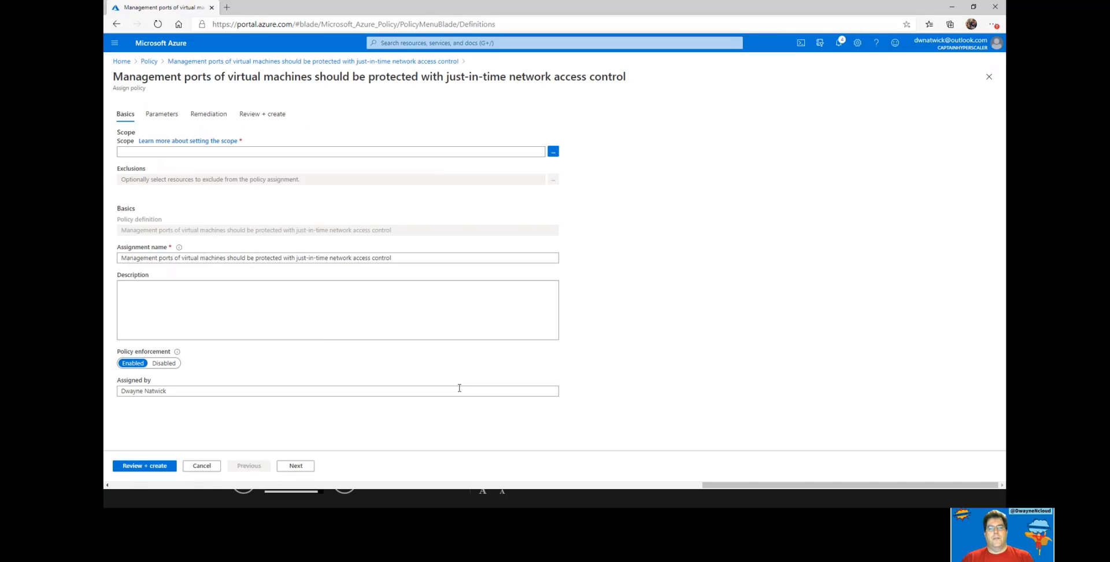